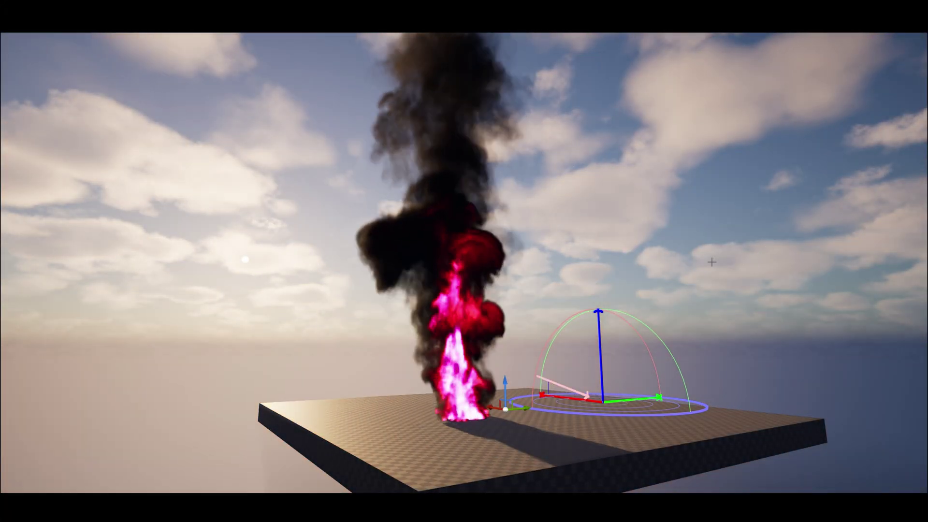
key(ctrl+l)
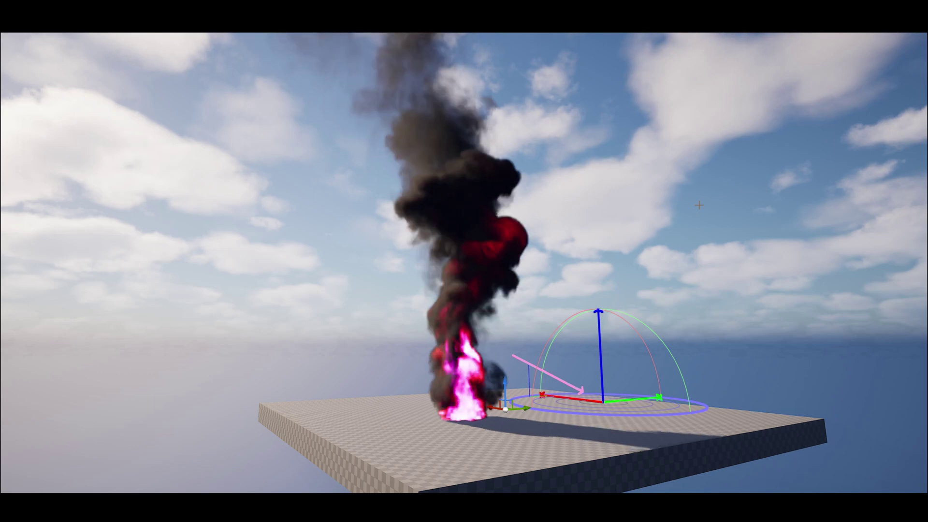
key(g)
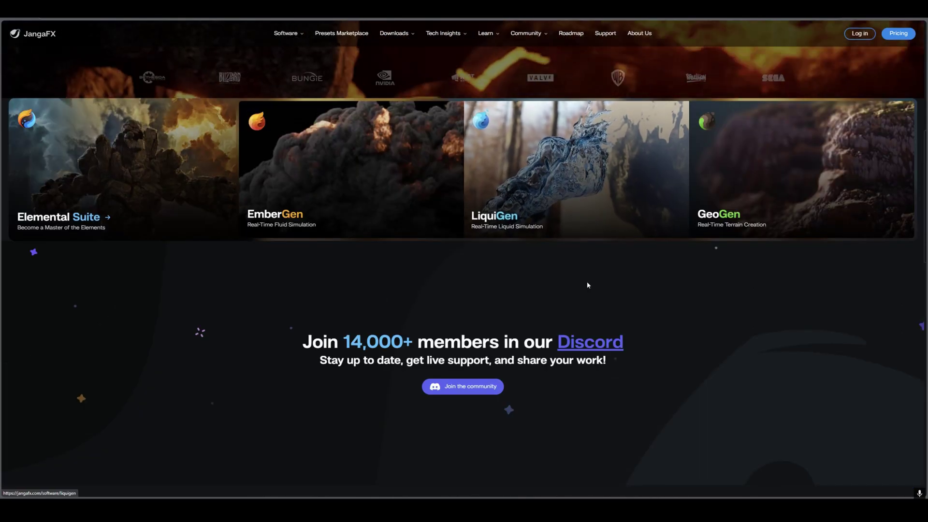
Open the Free VDB Assets page on the JangaFX website and browse the free VDB volumes offered there
scroll(588, 285, down, 8)
scroll(743, 152, up, 3)
scroll(743, 152, up, 3)
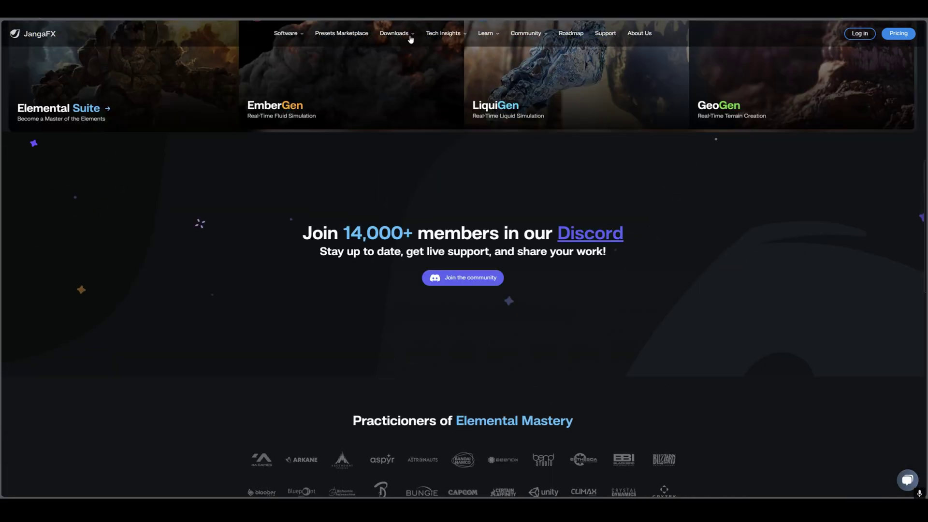
mouse_move(410, 37)
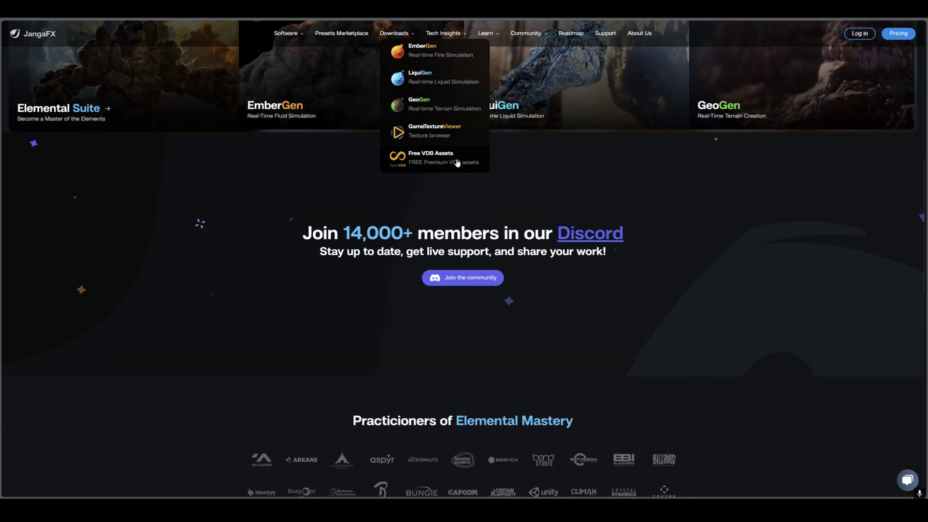
click(418, 156)
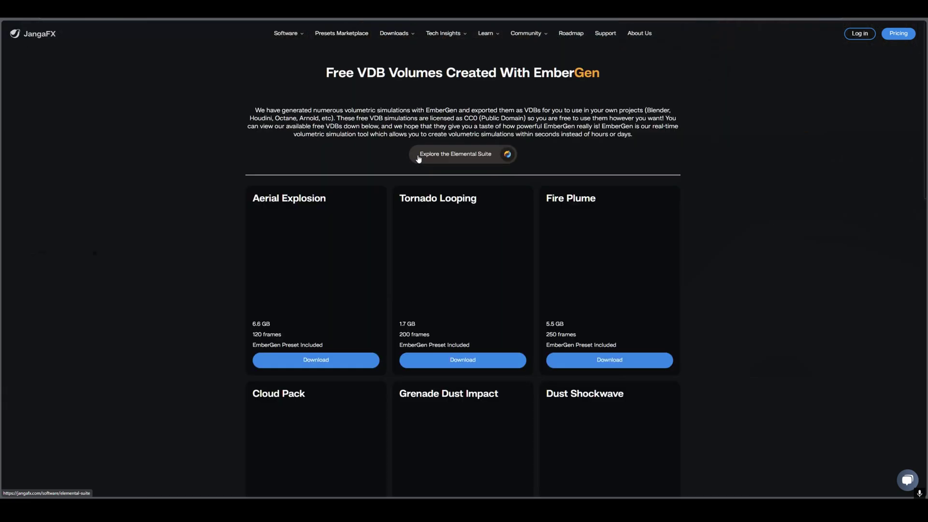
scroll(859, 269, down, 5)
scroll(859, 269, down, 4)
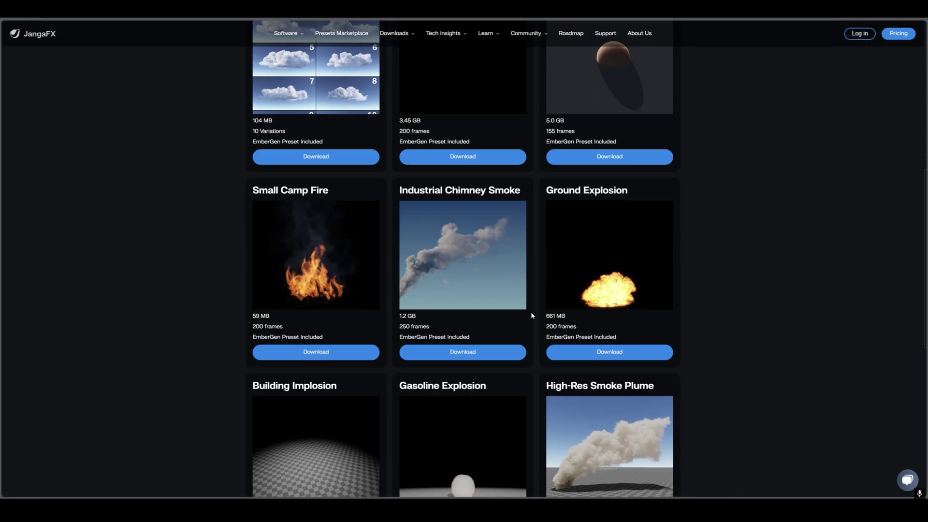
scroll(768, 325, down, 3)
scroll(656, 263, up, 1)
scroll(552, 263, up, 6)
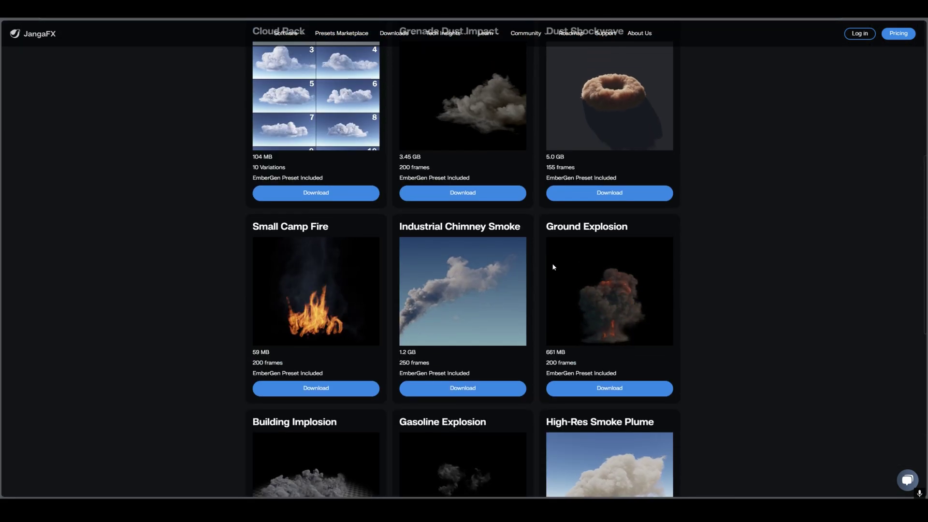
scroll(625, 247, up, 3)
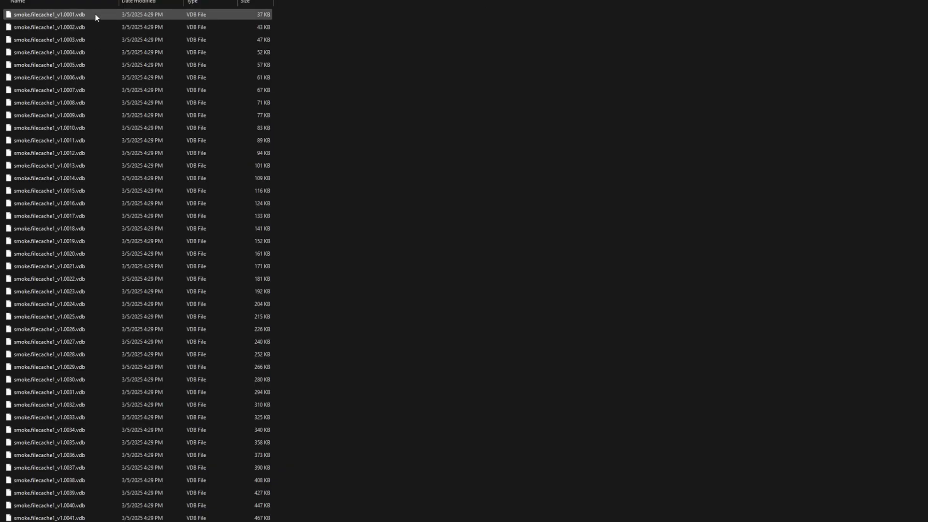
Enlarge the Content Browser and bring the first file of the smoke VDB sequence, smoke.filecache1_v1.0001.vdb, into the Content folder
drag(433, 15, 63, 477)
scroll(323, 330, down, 6)
scroll(323, 333, down, 20)
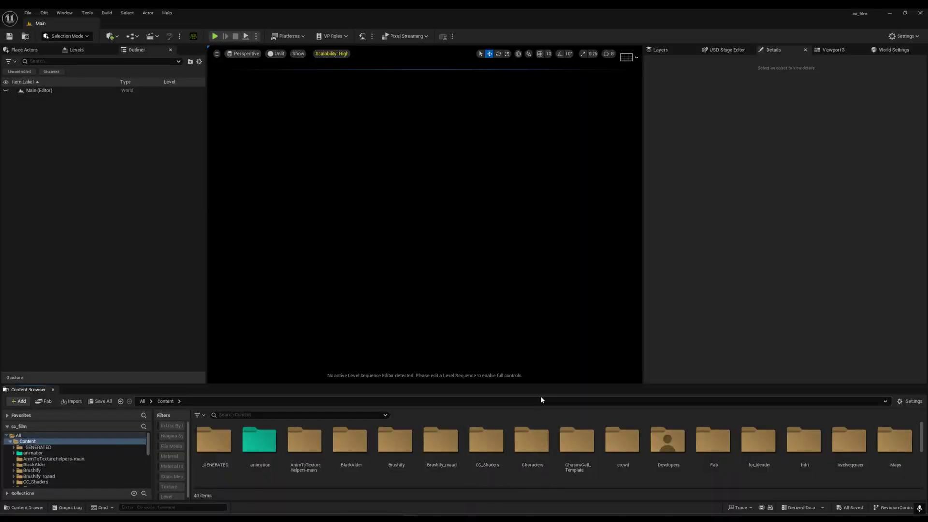
drag(552, 385, 563, 186)
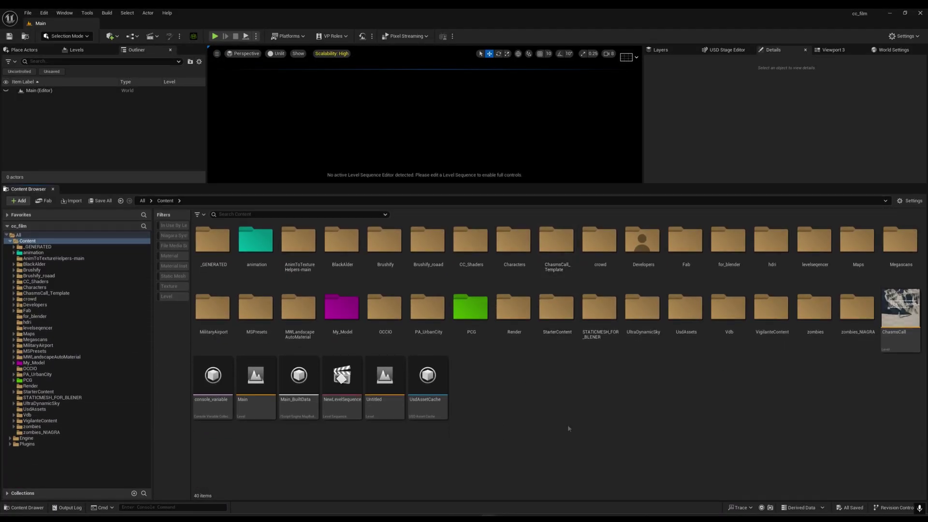
drag(927, 81, 727, 75)
drag(451, 136, 566, 412)
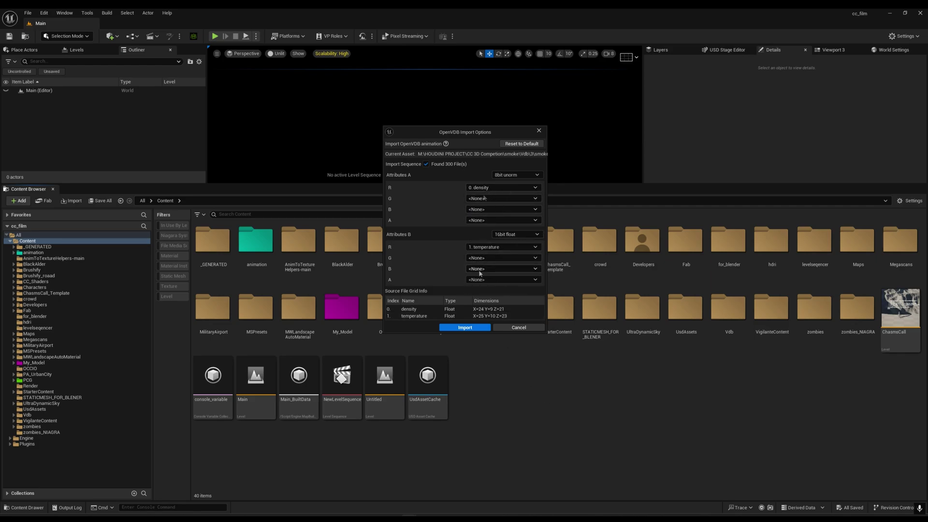
Import the VDB files as a sequence with density in Attributes A as 8bit unorm and temperature in Attributes B as 16bit float
click(490, 199)
click(482, 208)
click(484, 211)
click(485, 216)
click(478, 328)
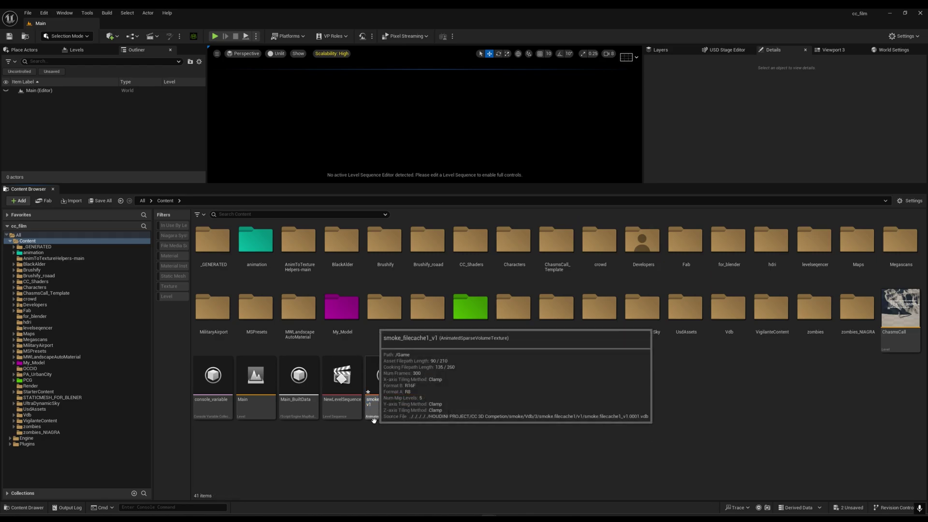
Delete the newly imported smoke_filecache1_v1 asset from the Content folder
click(382, 389)
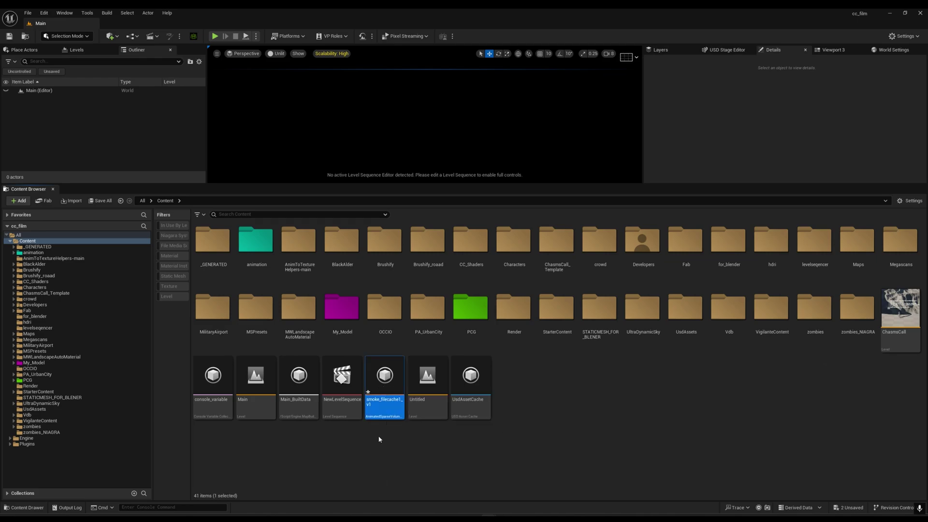
click(374, 445)
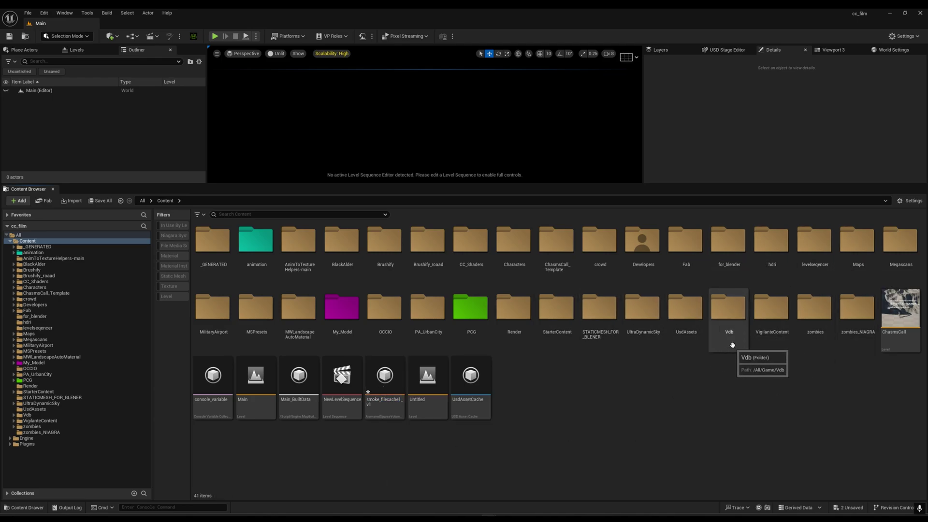
click(396, 414)
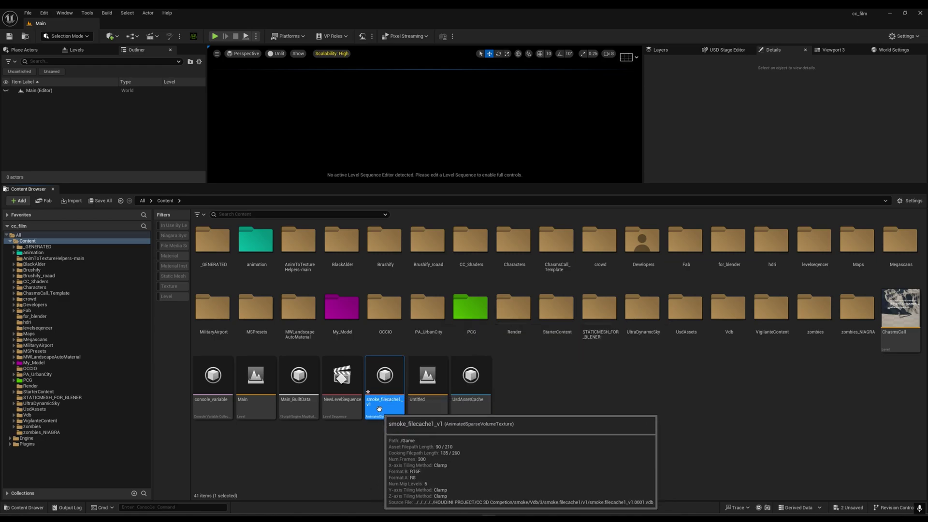
key(Delete)
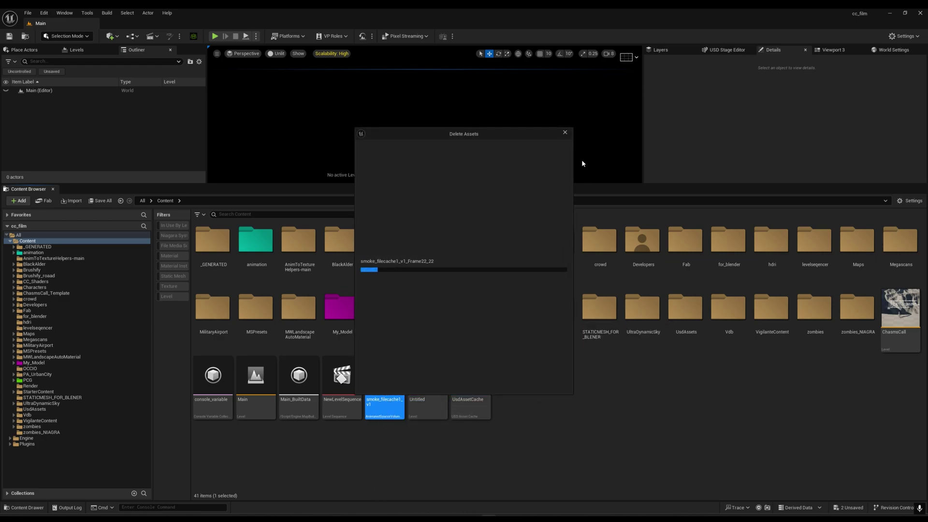
Open folder 3 inside the Vdb folder and create a new level from the template with a floor and lighting
double_click(729, 317)
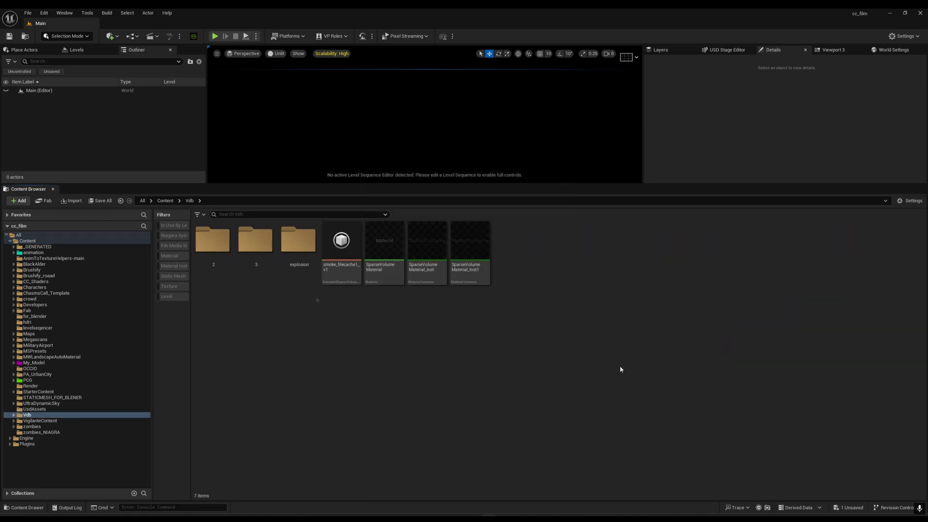
double_click(246, 268)
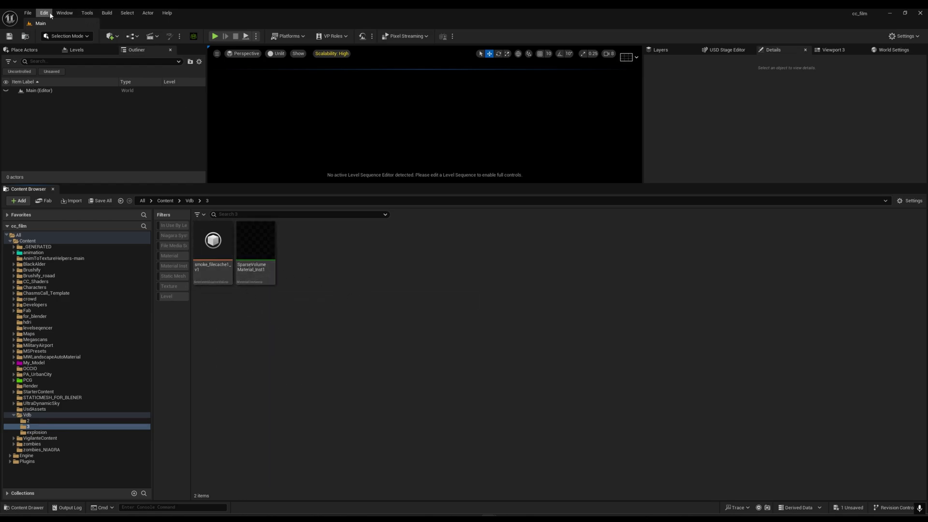
click(32, 14)
click(49, 41)
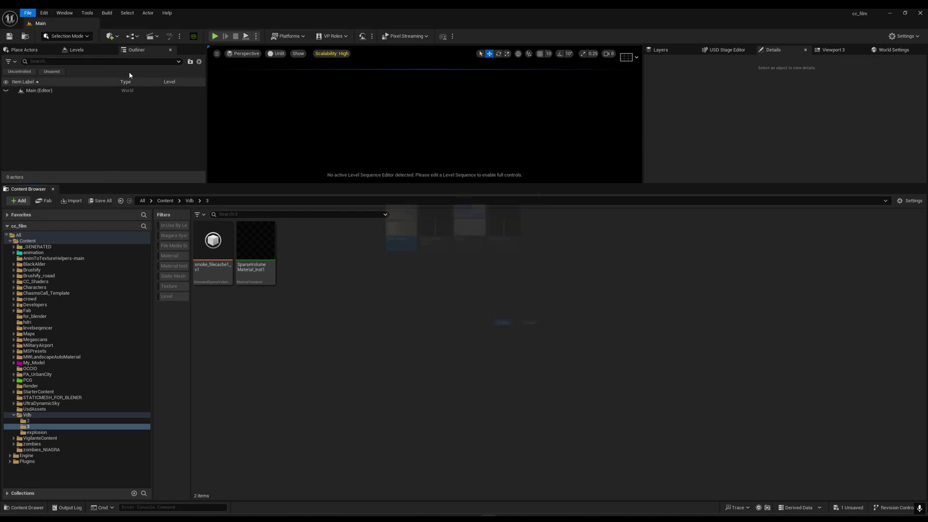
click(469, 227)
click(510, 333)
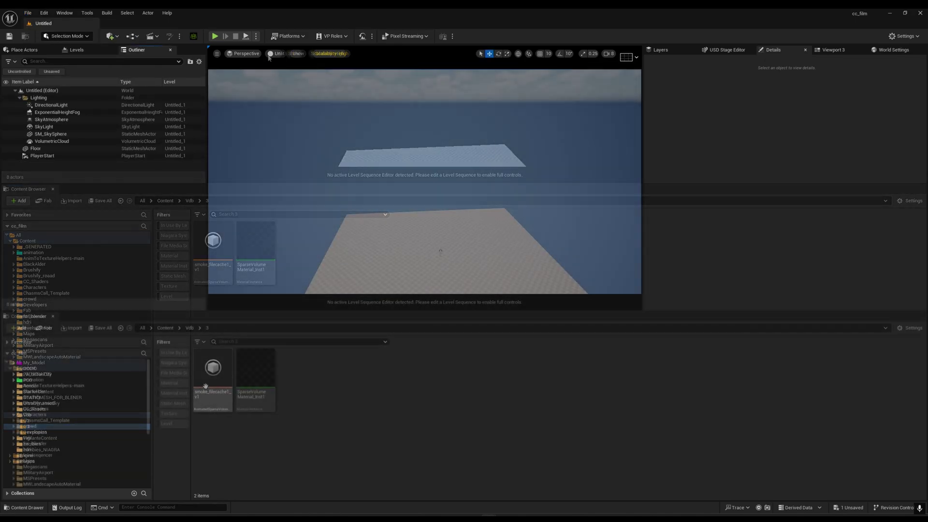
Search the placeable actors for "het" and place a Heterogeneous Volume on the floor of the level
drag(213, 377, 429, 240)
click(326, 139)
click(31, 50)
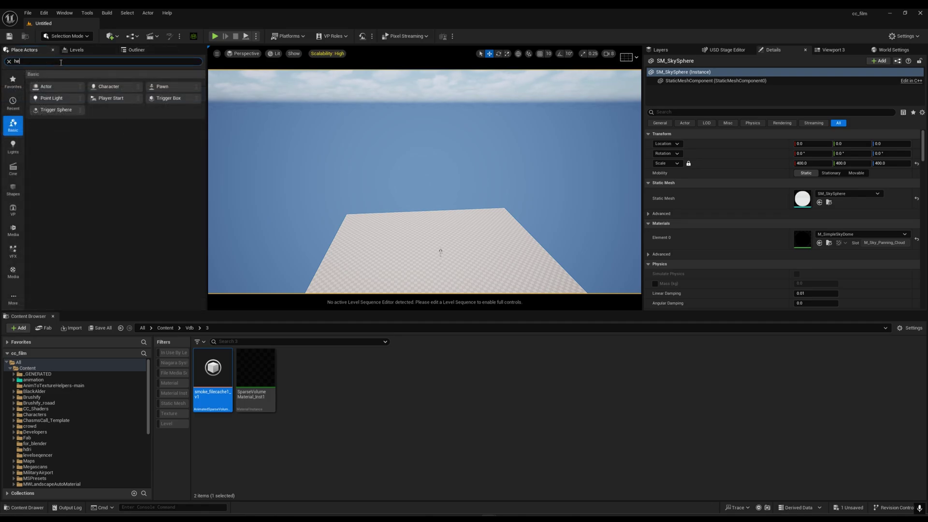
text(hetro)
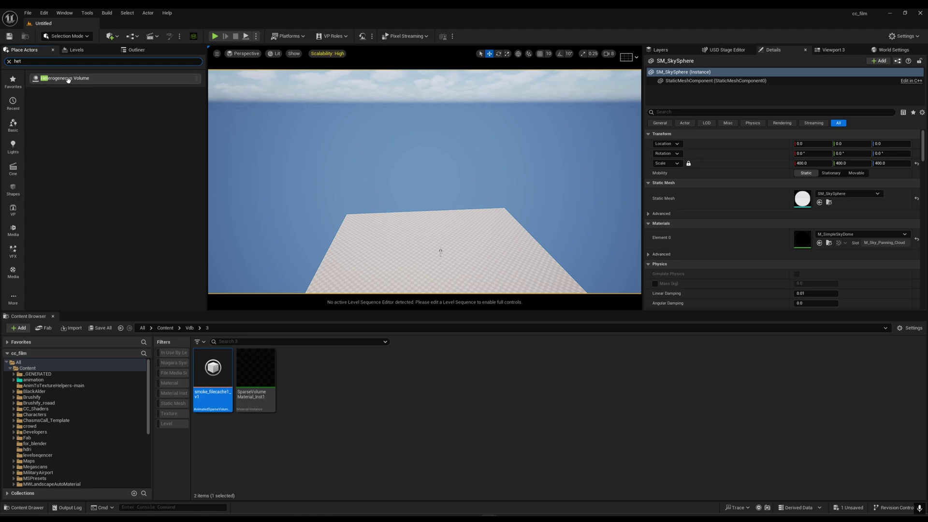
drag(68, 80, 406, 203)
drag(419, 242, 421, 243)
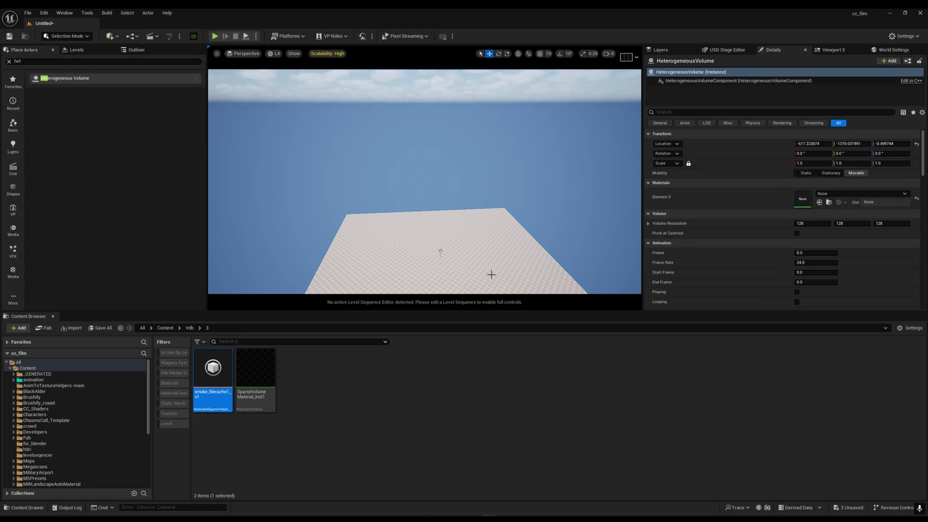
Focus the view on the HeterogeneousVolume actor in the level
right_drag(491, 273, 505, 302)
key(w)
scroll(507, 296, down, 5)
key(s)
click(148, 50)
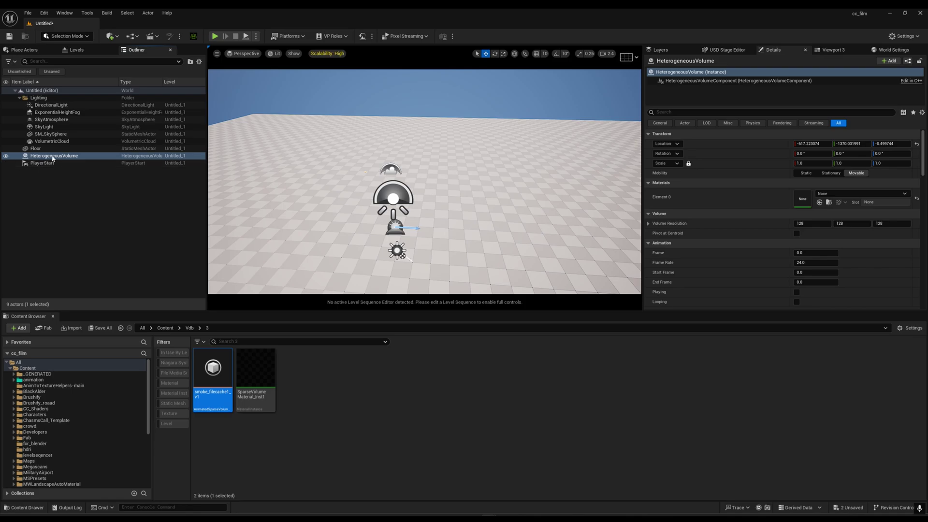
double_click(62, 155)
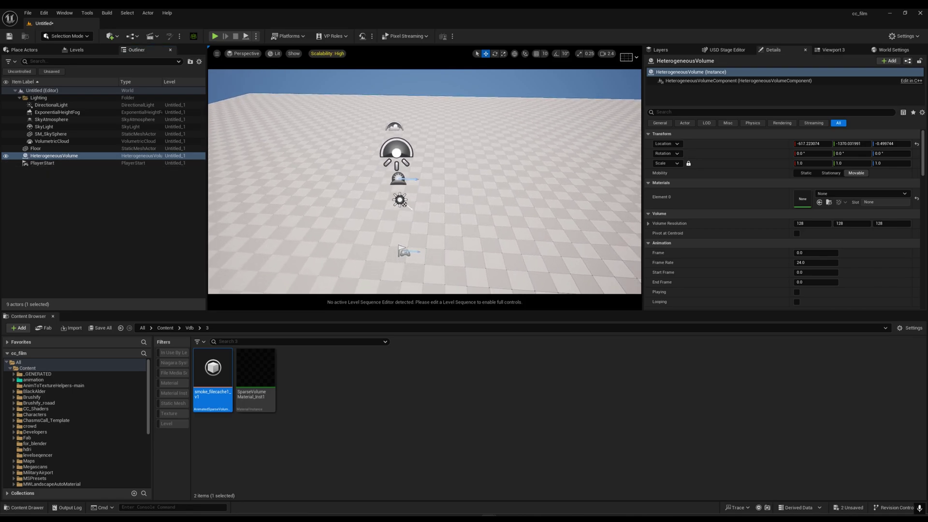
Try to assign the smoke_filecache1_v1 asset directly to the volume's Element 0 material slot
click(806, 172)
click(856, 173)
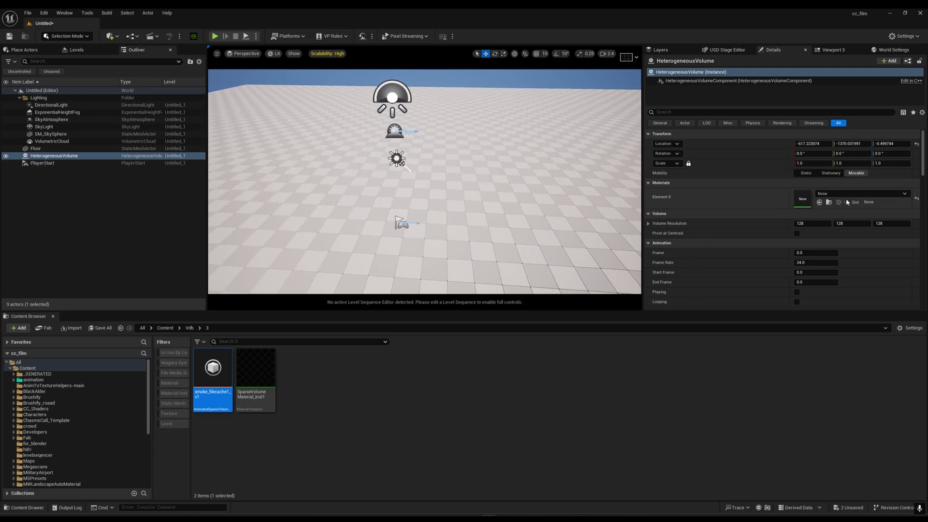
drag(208, 382, 802, 197)
click(690, 431)
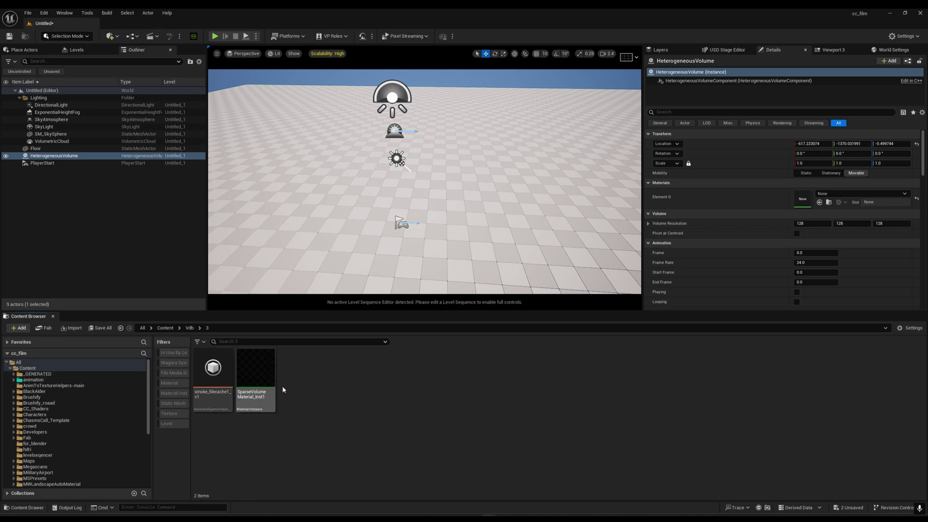
Check that Show Engine Content is enabled, search all content for "spare", and clear the search in the Content folder
click(33, 364)
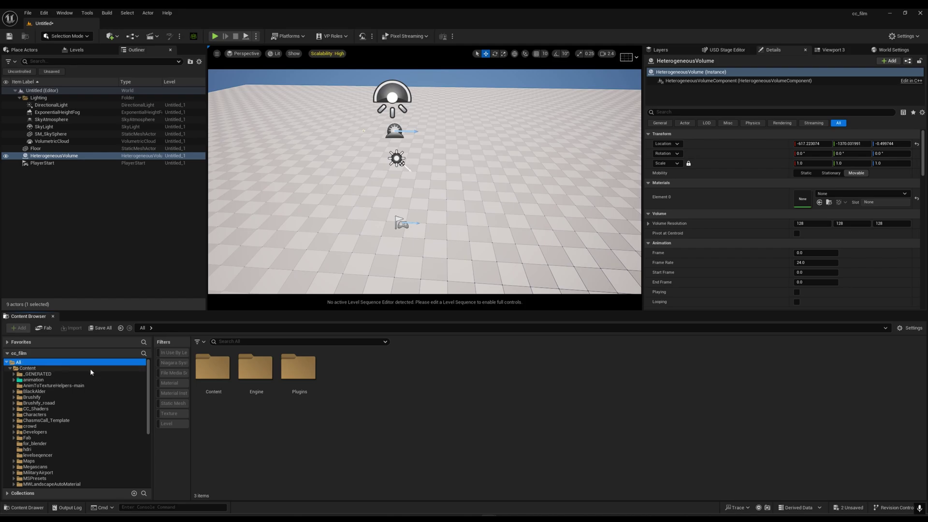
click(913, 329)
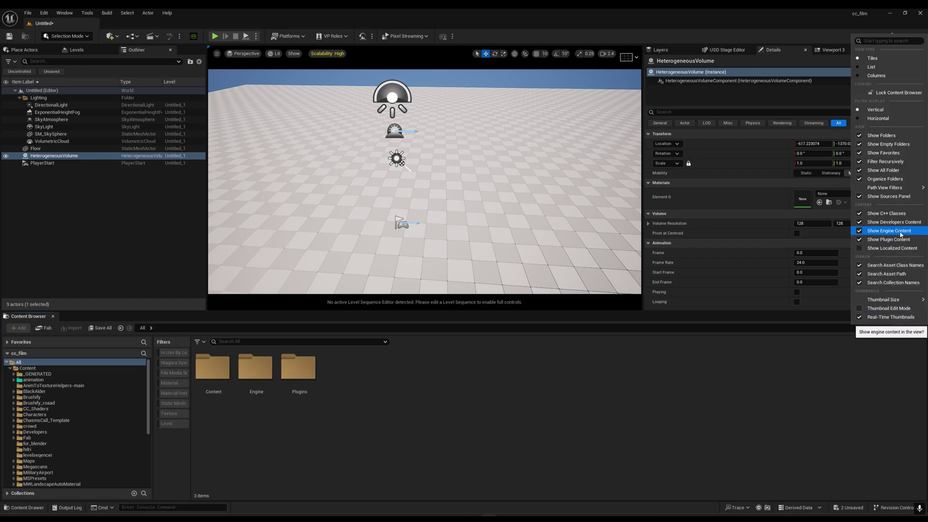
click(235, 341)
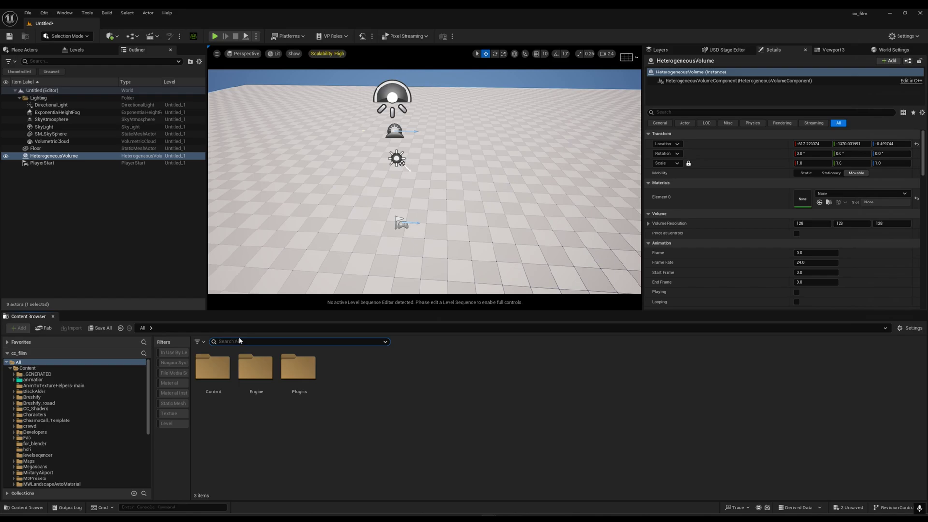
text(spare)
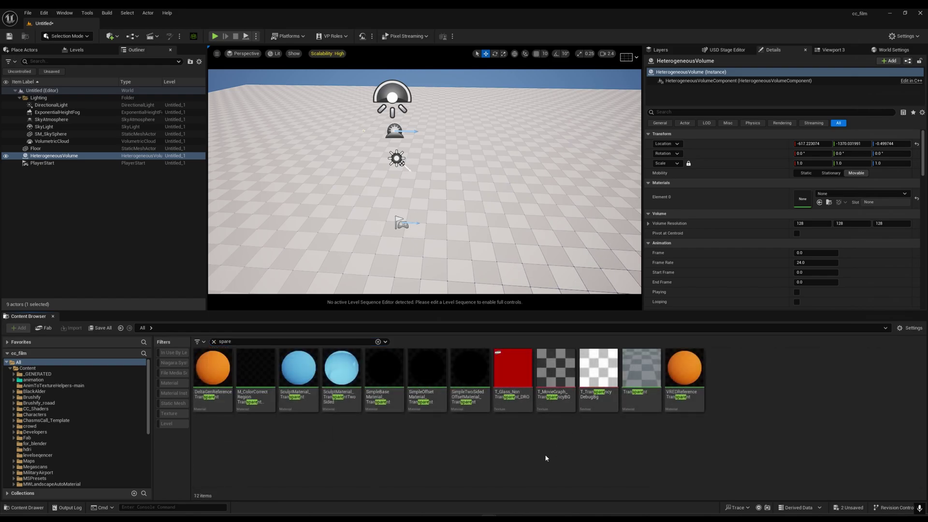
click(27, 368)
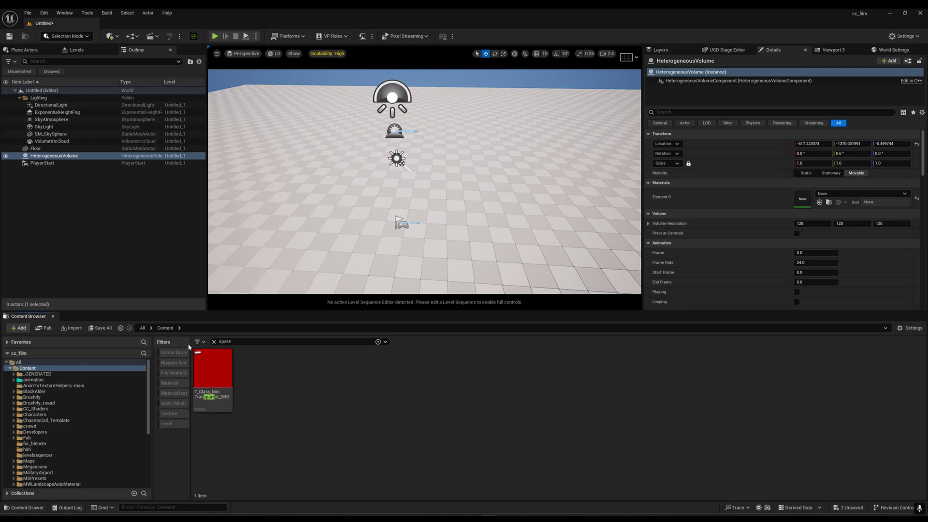
click(214, 342)
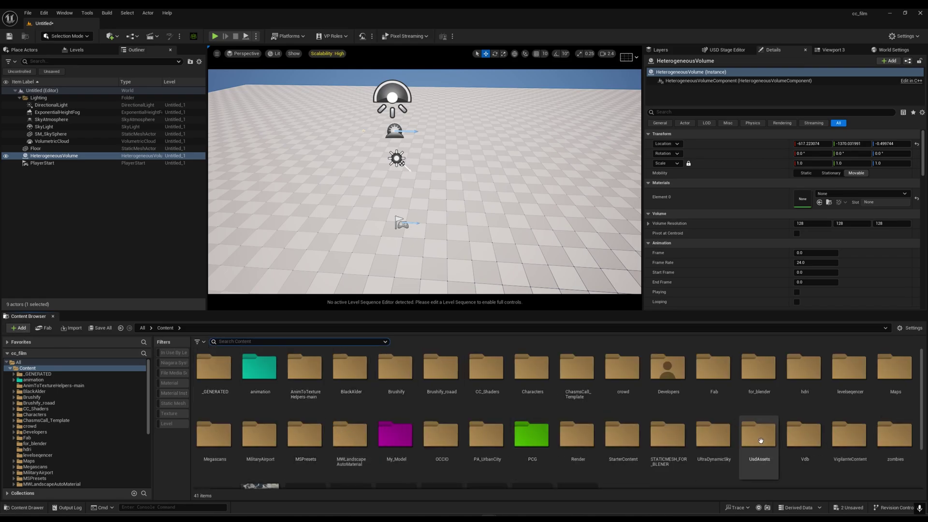
Look up the material name in the Vdb folder and search all content for SparseVolumeMaterial
double_click(805, 448)
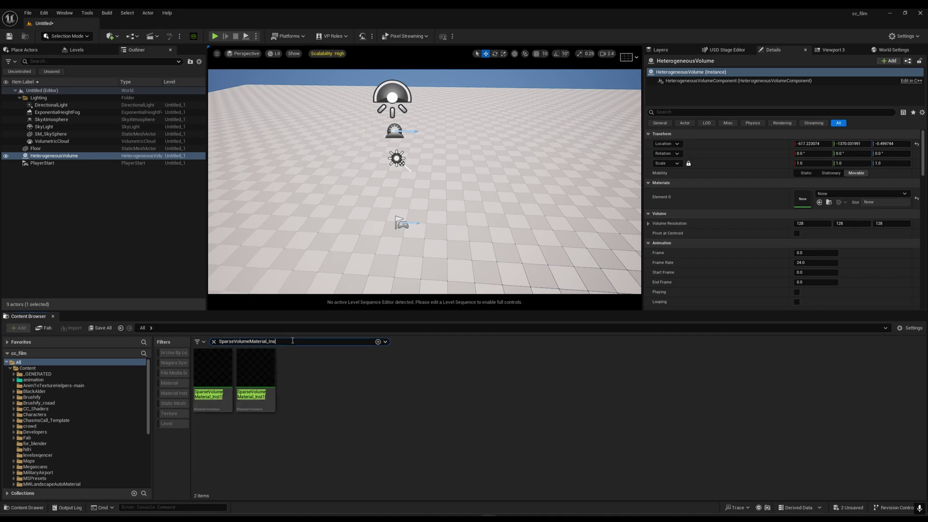
key(BackSpace)
key(BackSpace)
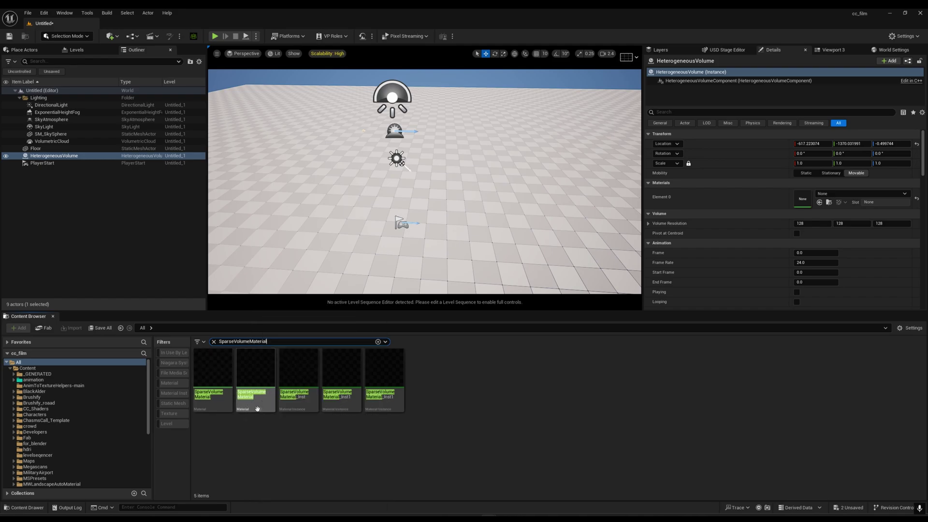
Try to place the found SparseVolumeMaterial in the Vdb folder and look up its Create Material Instance option there
drag(259, 394, 43, 374)
click(72, 392)
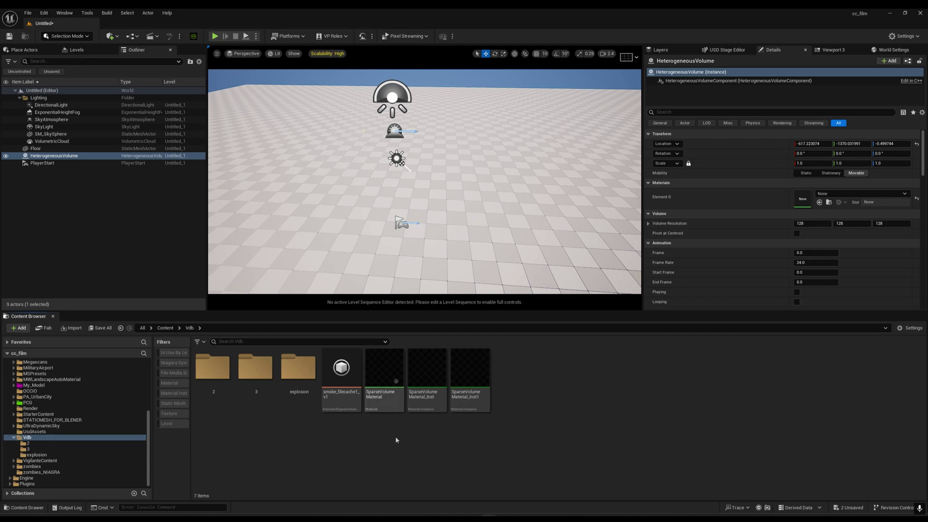
click(391, 381)
right_click(391, 380)
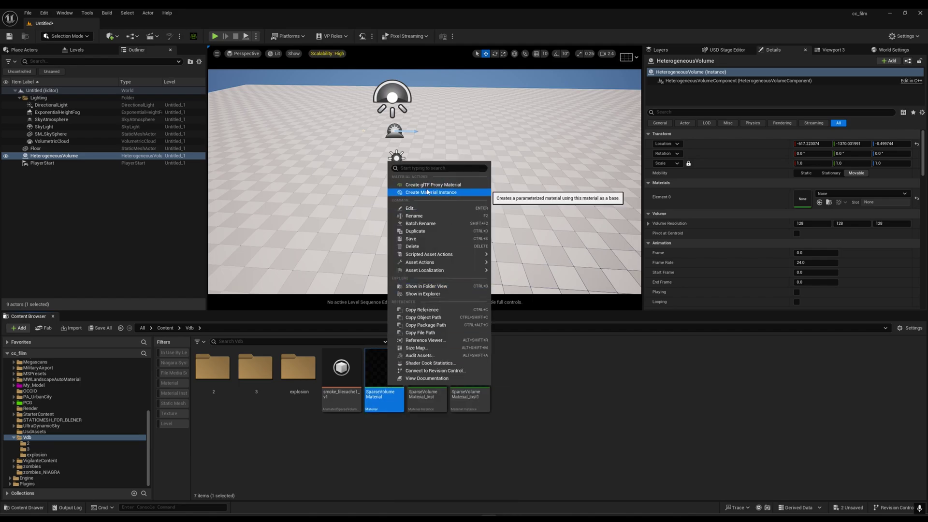
click(633, 413)
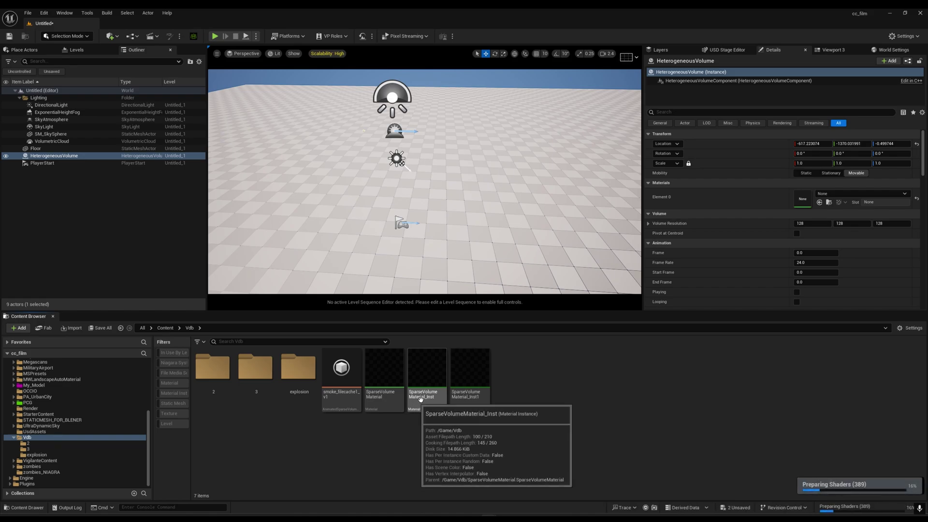
Open SparseVolumeMaterial_Inst and assign smoke_filecache1_v1 from the Vdb/3 folder to its SparseVolumeTexture parameter
double_click(429, 407)
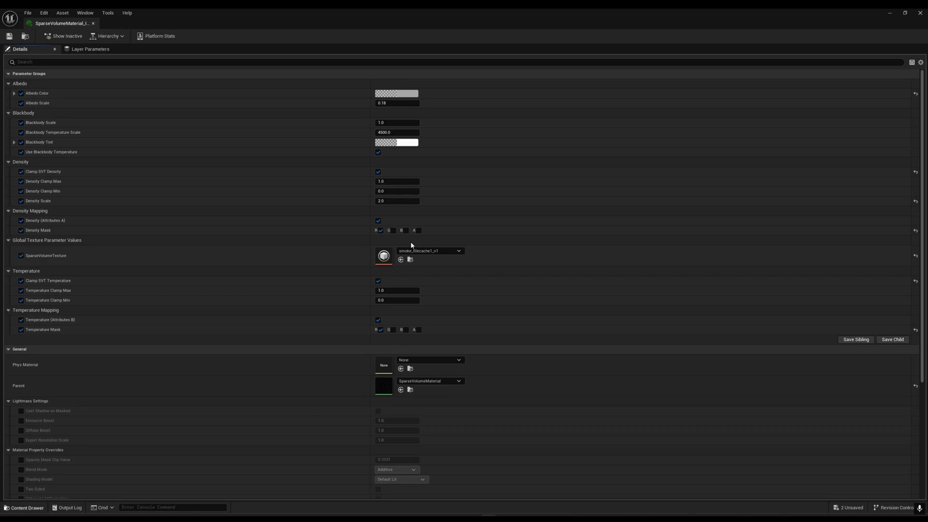
key(ctrl+space)
double_click(724, 309)
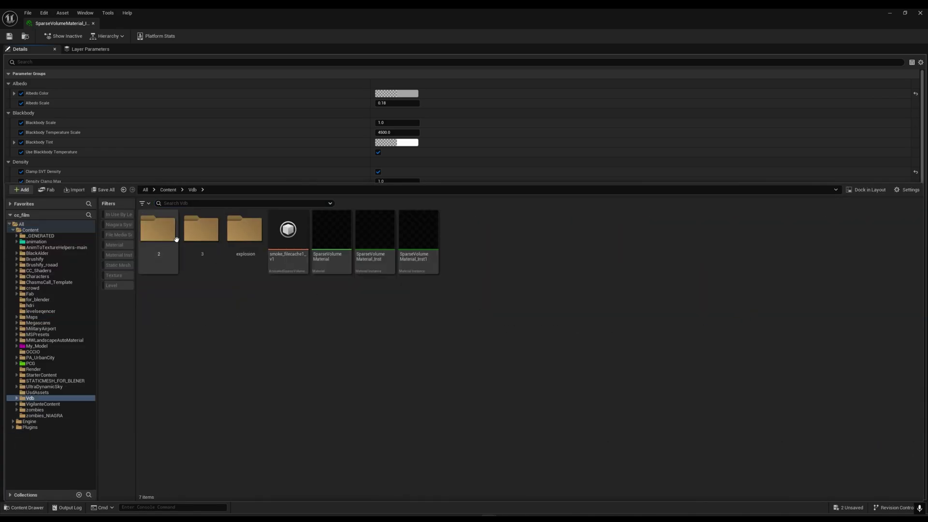
double_click(202, 230)
drag(508, 184, 484, 357)
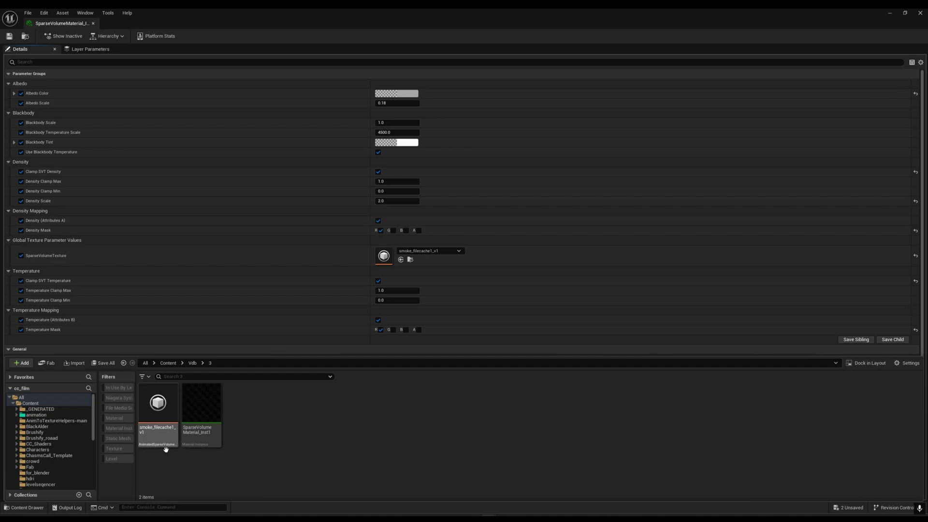
mouse_move(172, 433)
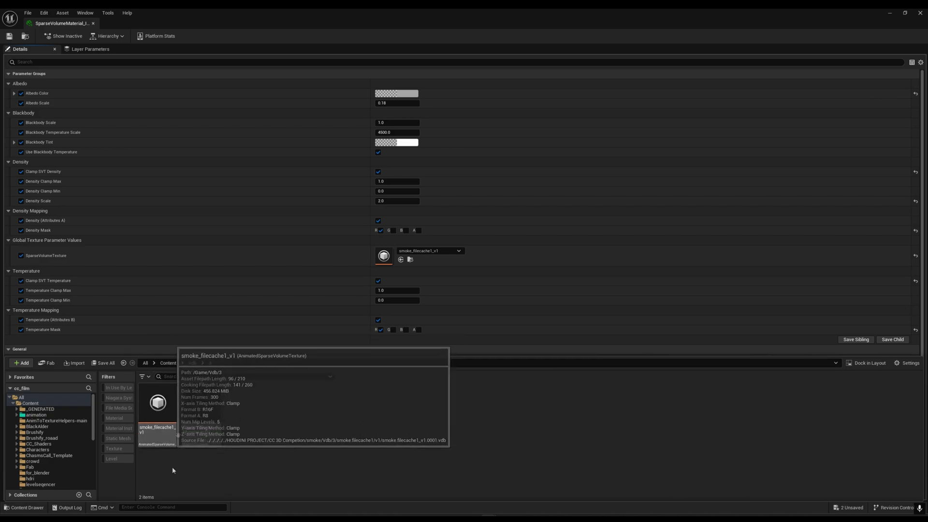
drag(169, 428, 385, 250)
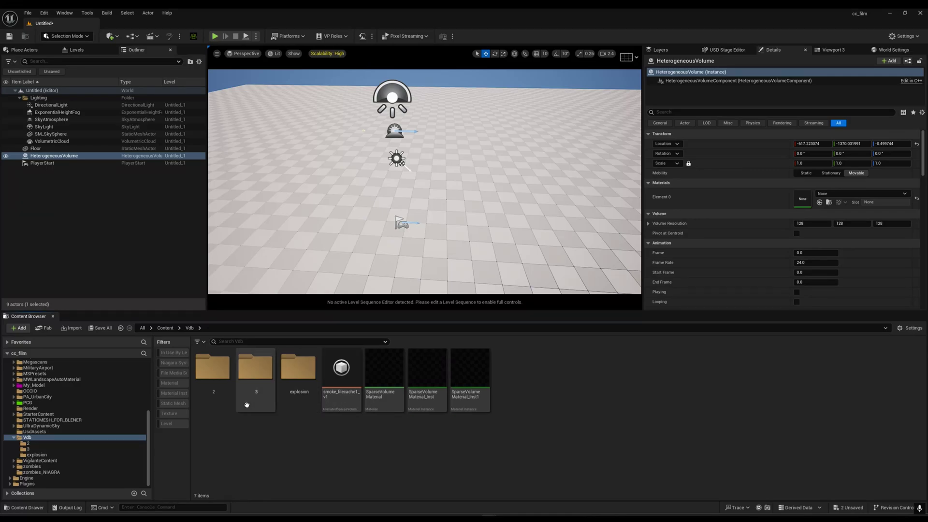
Assign SparseVolumeMaterial_Inst1 from the Vdb/3 folder to the HeterogeneousVolume's Element 0 and enable Playing and Looping
double_click(250, 394)
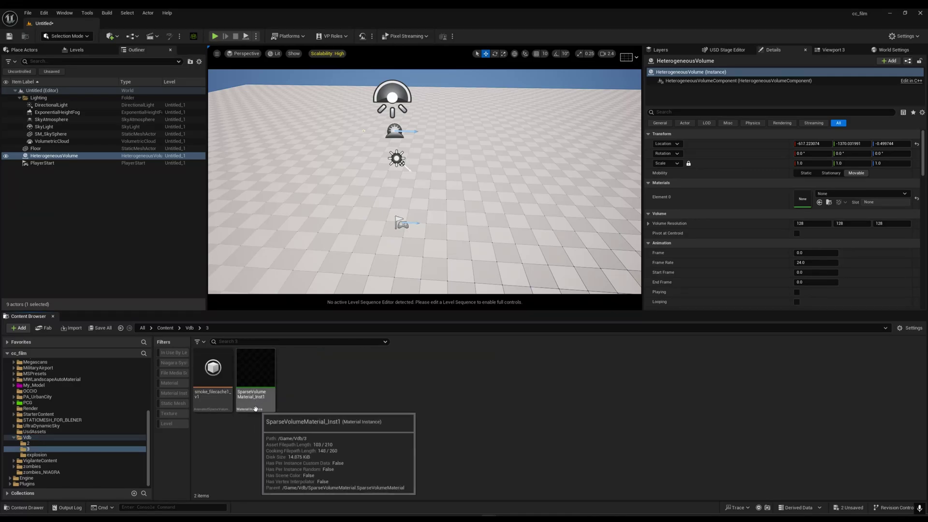
drag(256, 394, 806, 195)
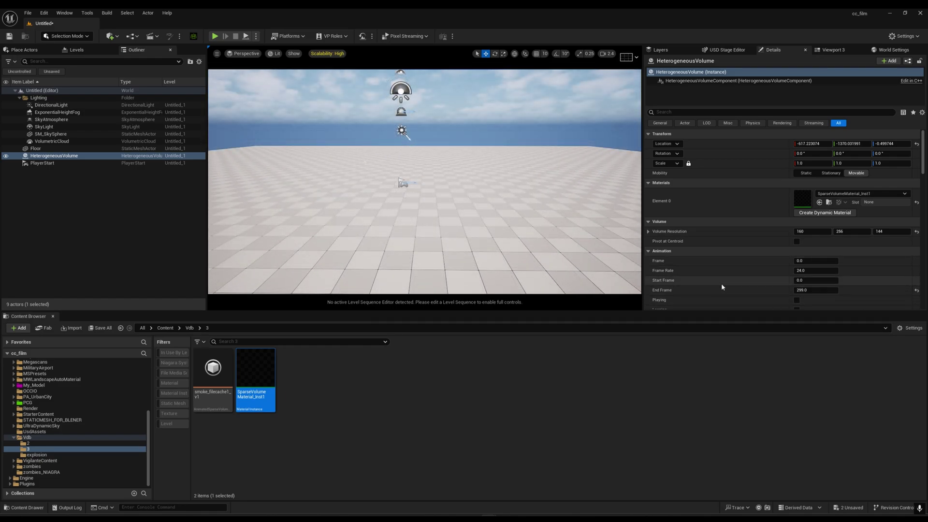
scroll(721, 285, down, 3)
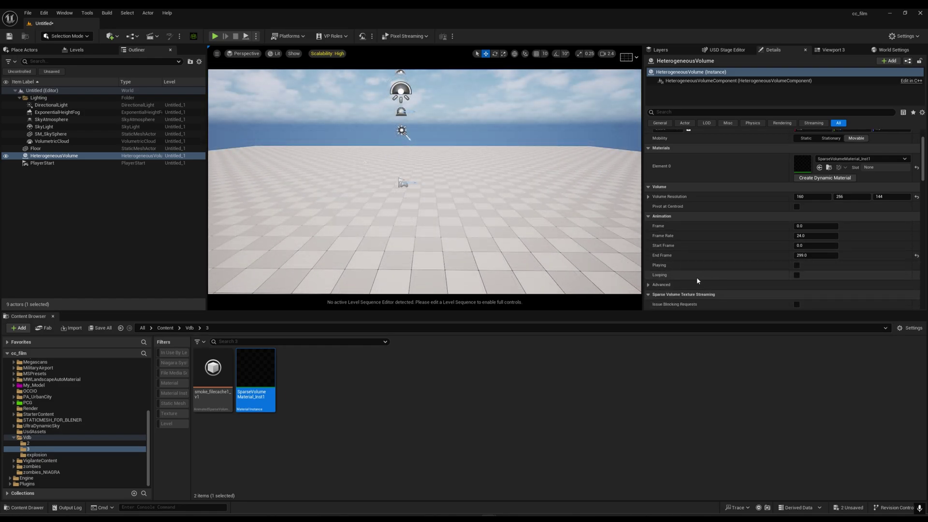
click(796, 266)
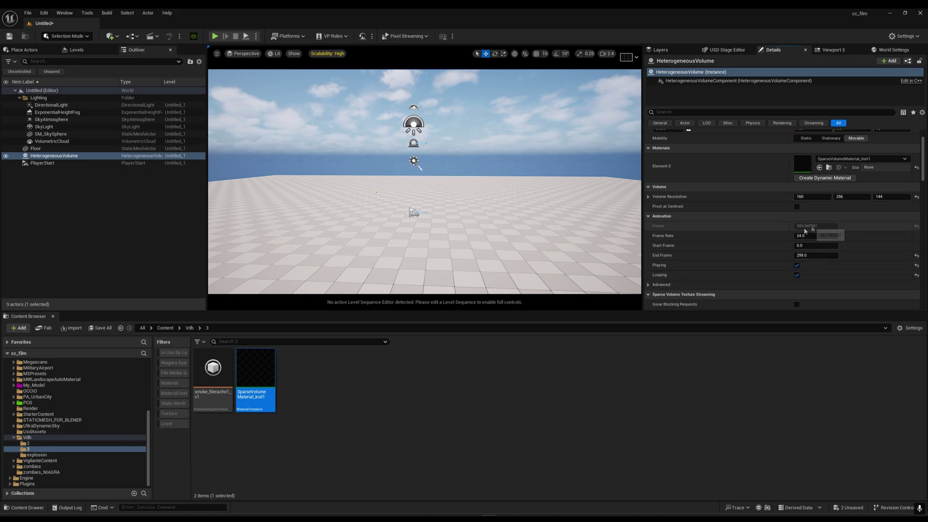
Scale the HeterogeneousVolume uniformly to 150
right_drag(532, 203, 516, 231)
key(w)
scroll(514, 228, down, 5)
mouse_move(434, 200)
right_down()
mouse_move(459, 202)
mouse_move(438, 191)
right_up()
scroll(898, 208, up, 3)
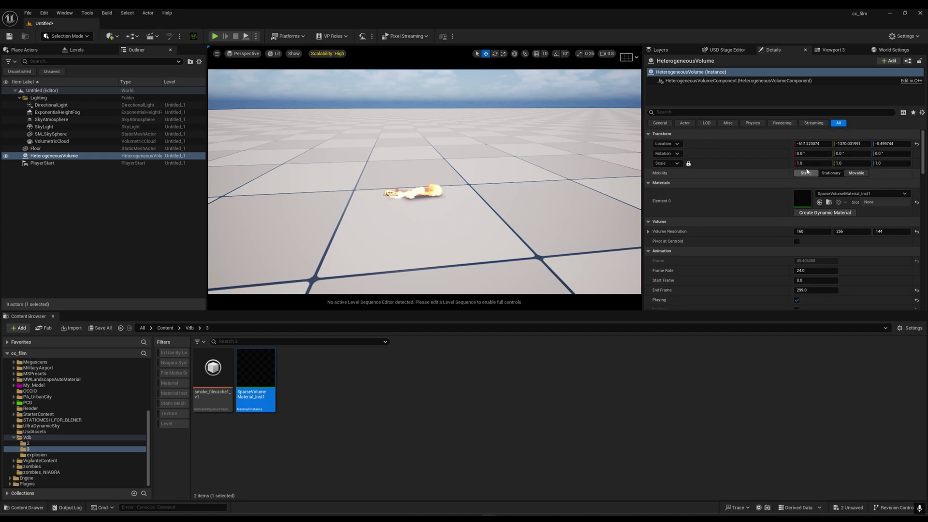
click(806, 164)
text(150)
key(Return)
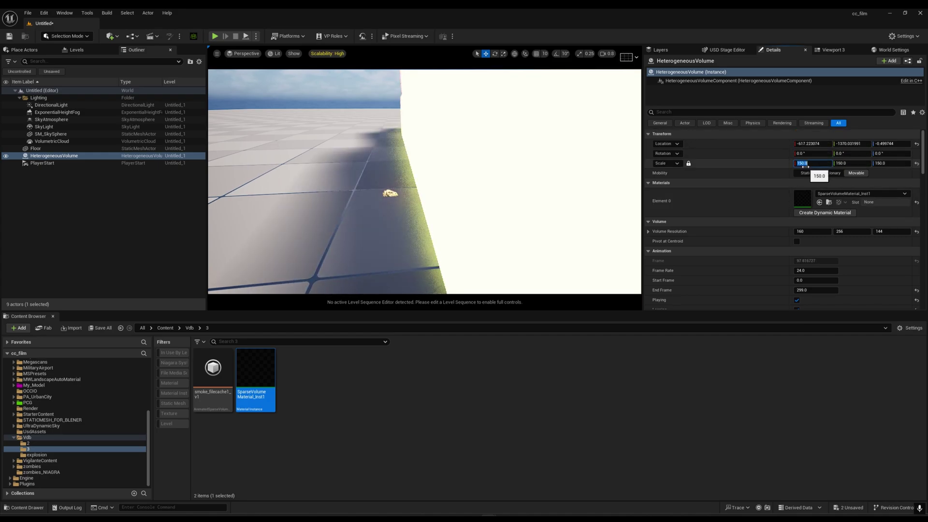
Set the HeterogeneousVolume's Z rotation to 90 degrees
right_drag(524, 156, 551, 151)
scroll(524, 156, up, 6)
key(s)
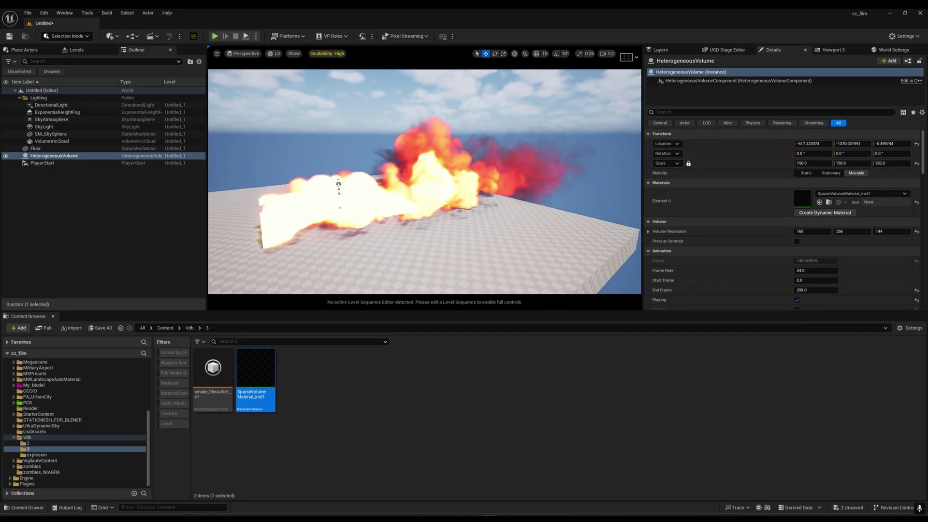
click(895, 156)
text(90)
key(Return)
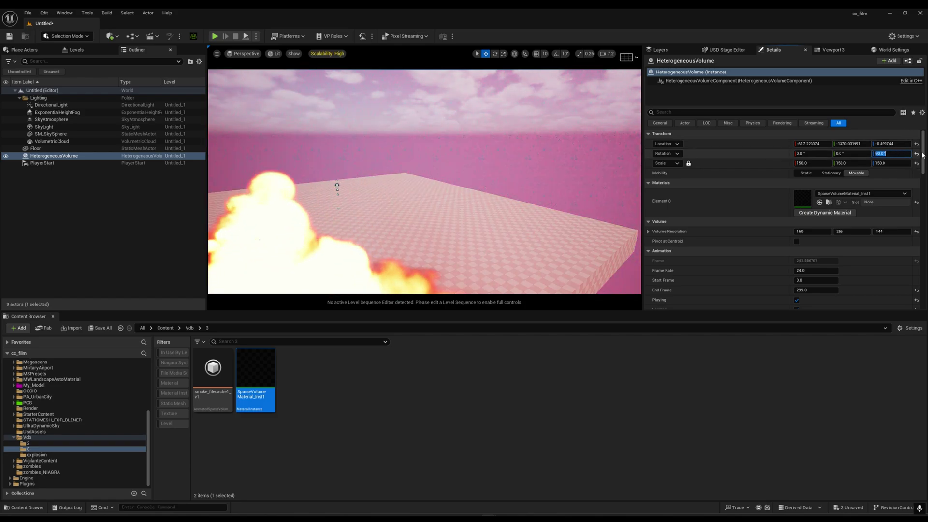
Switch the level view from the cinematic to the default viewport and frame the fire column above the floor
right_drag(525, 160, 512, 157)
right_drag(488, 193, 457, 215)
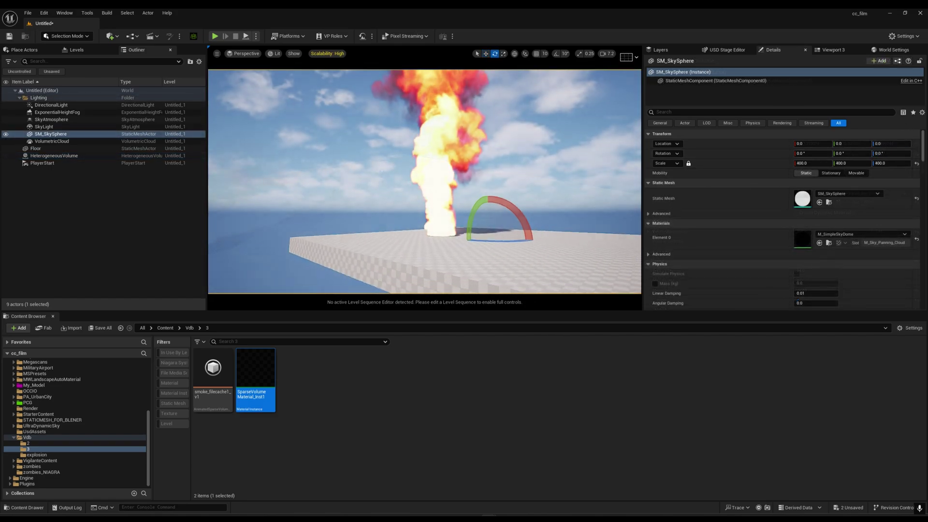
click(246, 53)
click(253, 135)
mouse_move(588, 128)
right_down()
mouse_move(570, 87)
mouse_move(587, 136)
mouse_move(628, 114)
mouse_move(636, 123)
mouse_move(590, 129)
mouse_move(582, 140)
right_up()
key(a)
key(s)
key(e)
right_drag(480, 181, 466, 178)
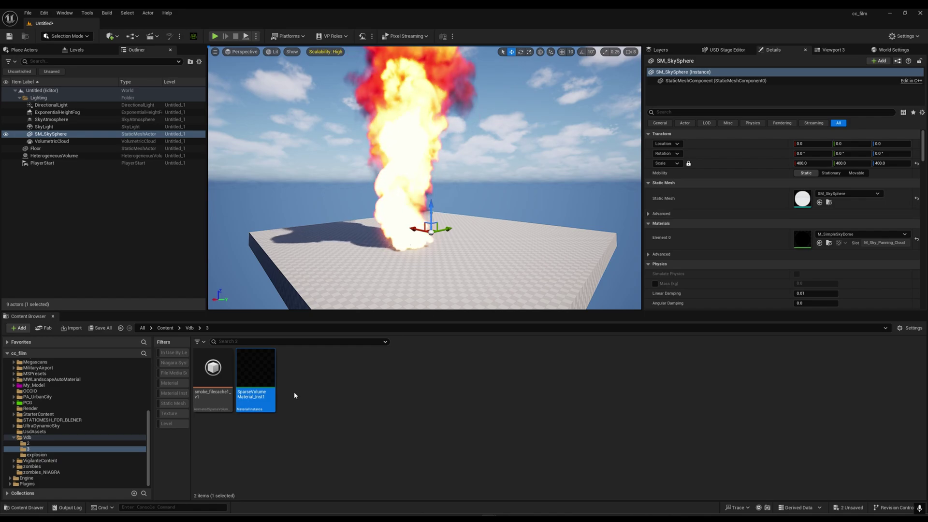
Open SparseVolumeMaterial_Inst1 from the Vdb/3 folder beside the viewport and change its Blackbody Tint to purple
click(280, 392)
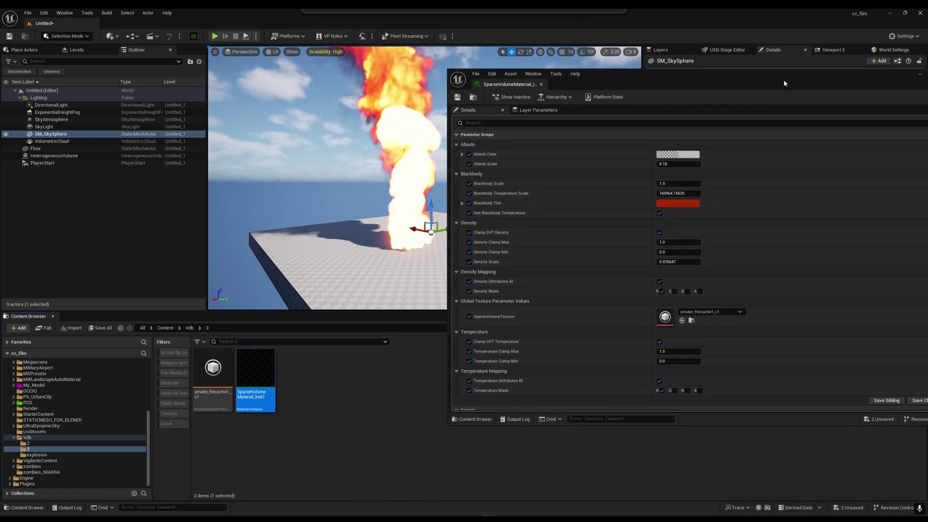
right_drag(512, 211, 521, 200)
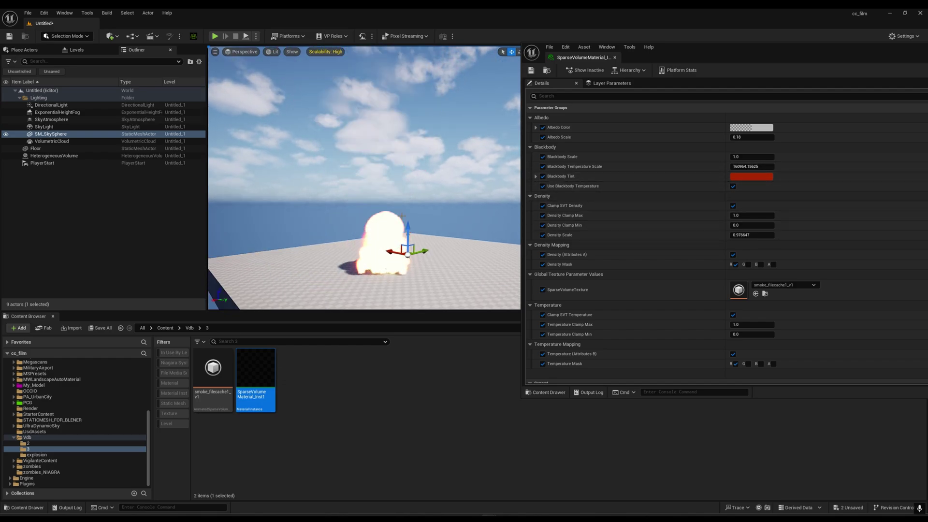
click(739, 177)
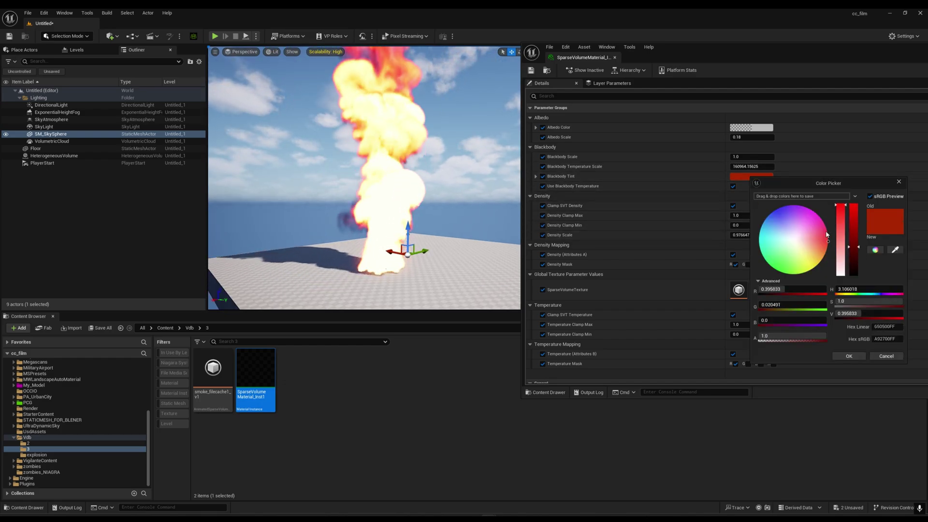
drag(789, 259, 733, 246)
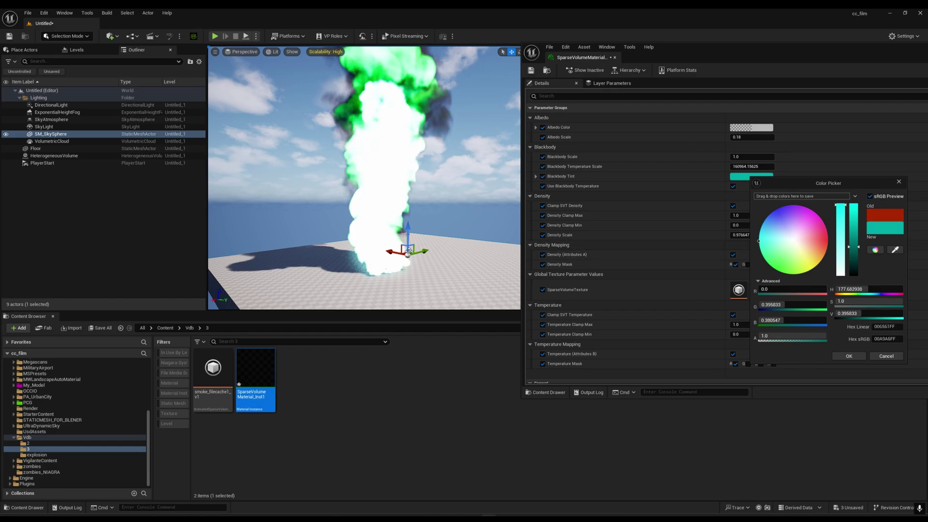
drag(806, 264, 832, 288)
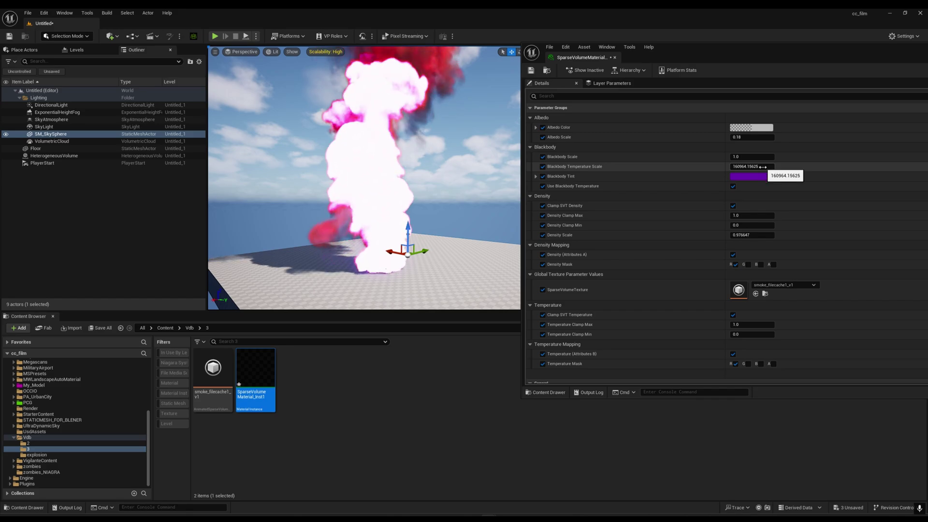
Lower the Blackbody Temperature Scale to about 8568 and try several Blackbody Tint colours, ending on magenta
drag(752, 166, 735, 166)
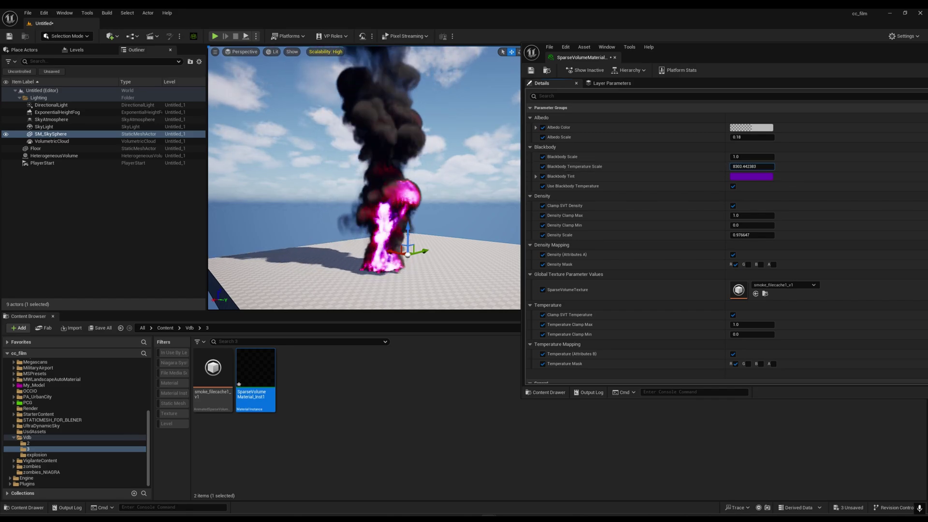
drag(807, 233, 816, 245)
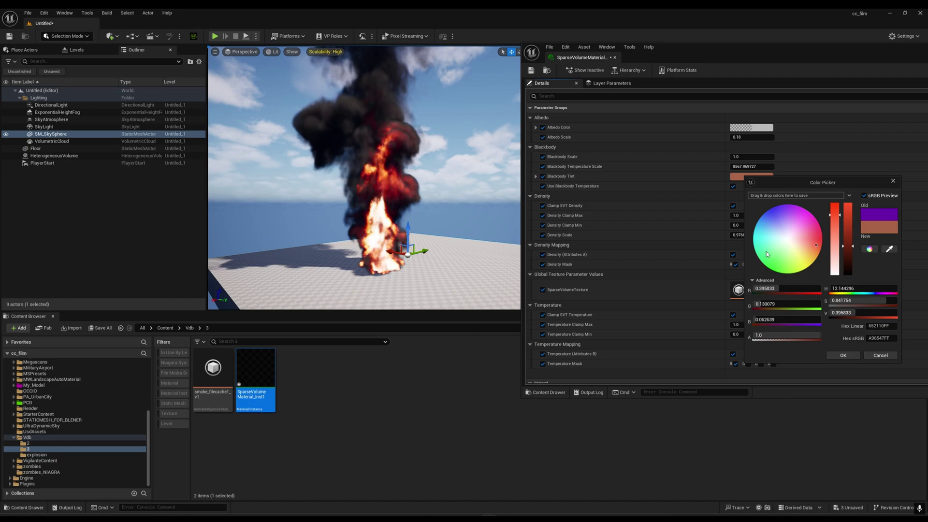
right_drag(425, 232, 407, 251)
drag(816, 245, 698, 264)
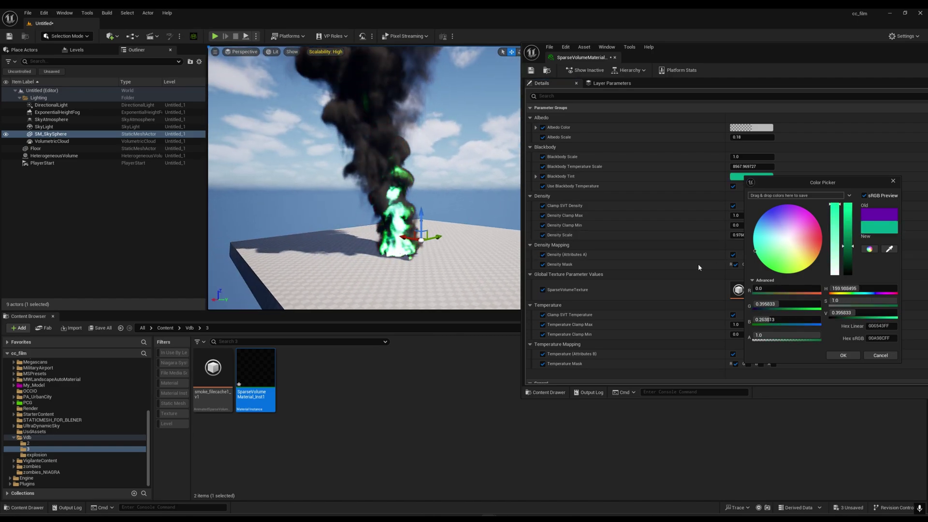
drag(837, 239, 818, 300)
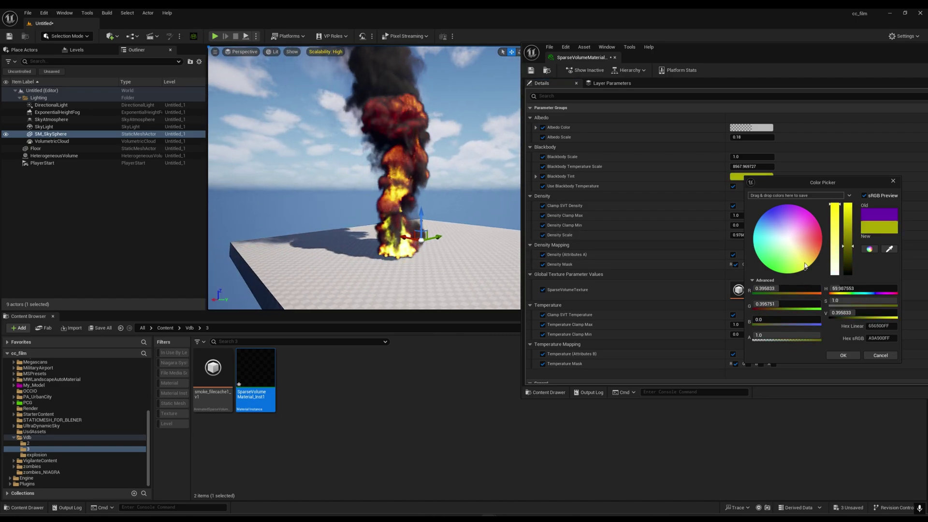
drag(805, 266, 778, 221)
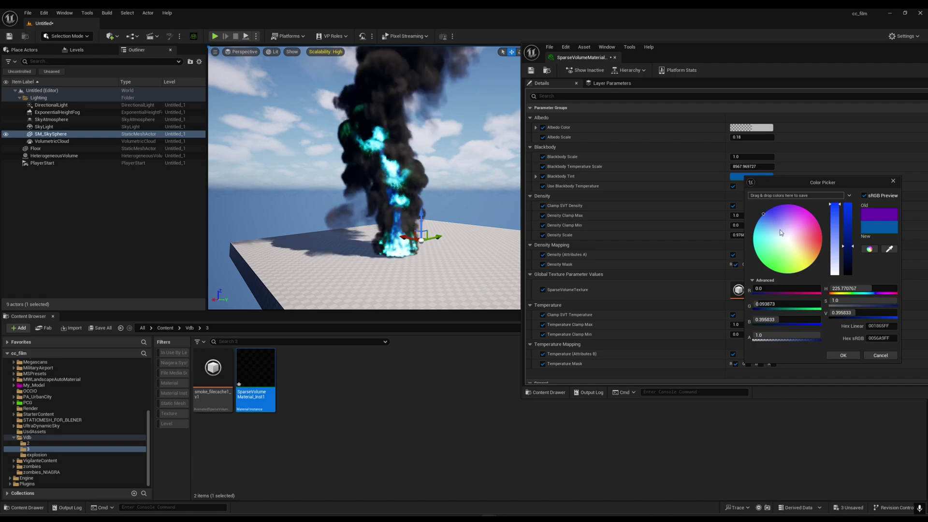
drag(777, 232, 802, 208)
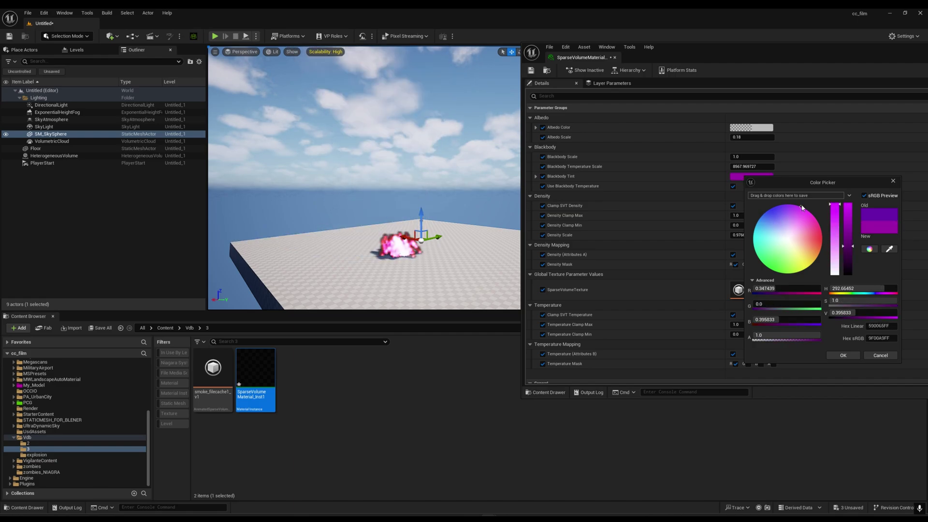
click(893, 181)
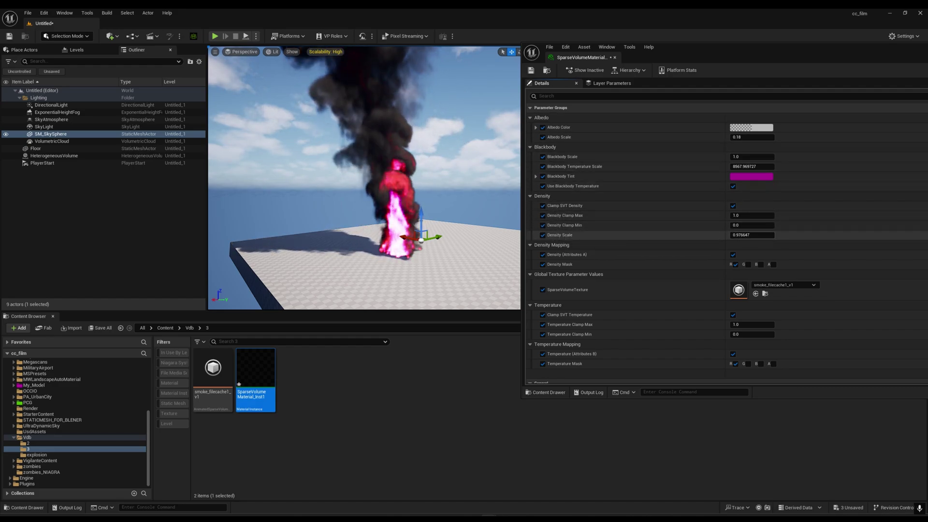
Lower the material instance's Density Scale to about -0.69 and look over its remaining parameters
drag(751, 235, 773, 235)
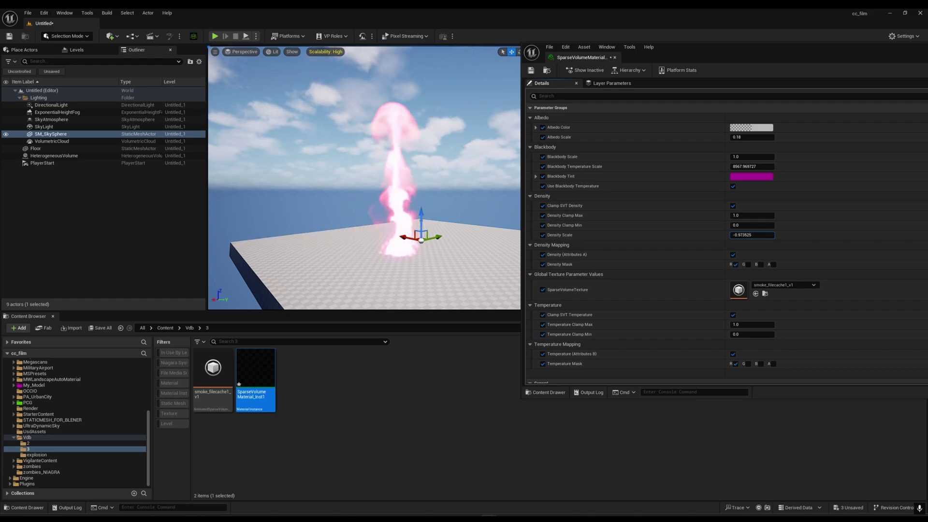
drag(752, 235, 744, 235)
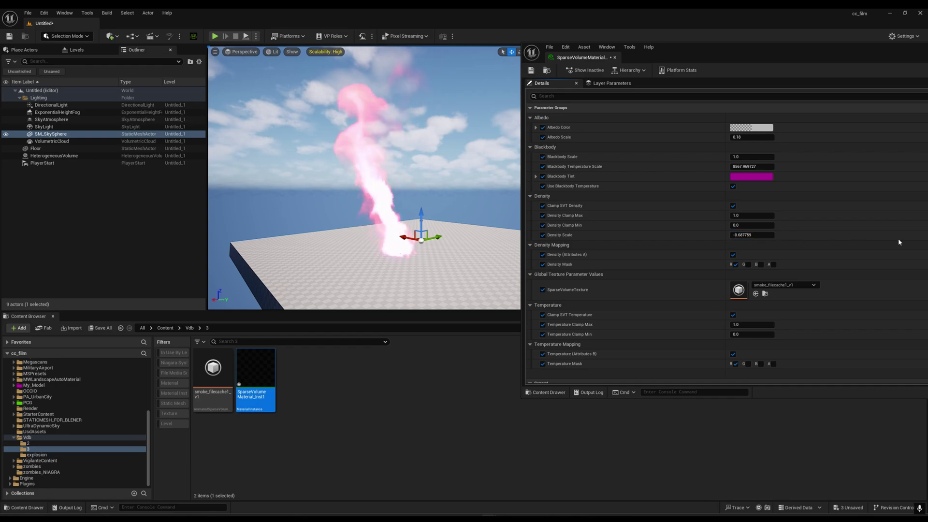
drag(834, 56, 815, 50)
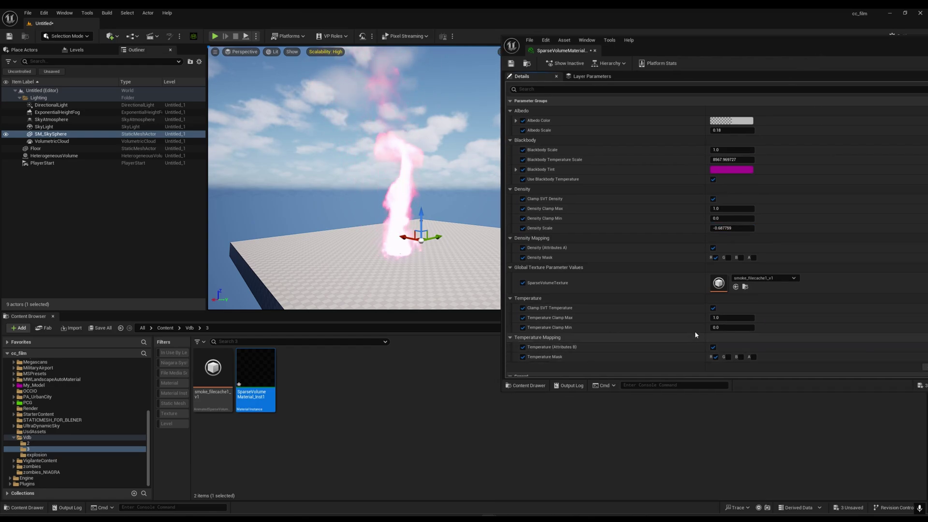
scroll(662, 349, down, 2)
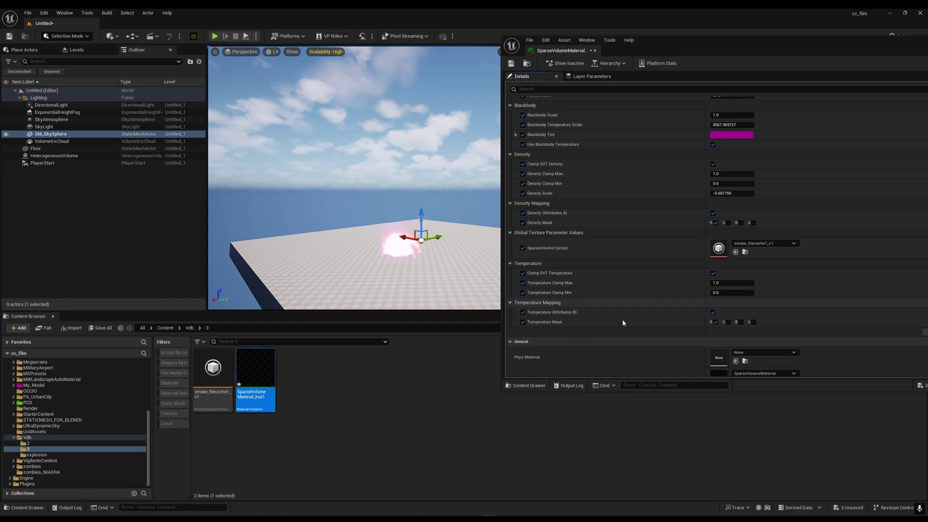
scroll(560, 302, up, 2)
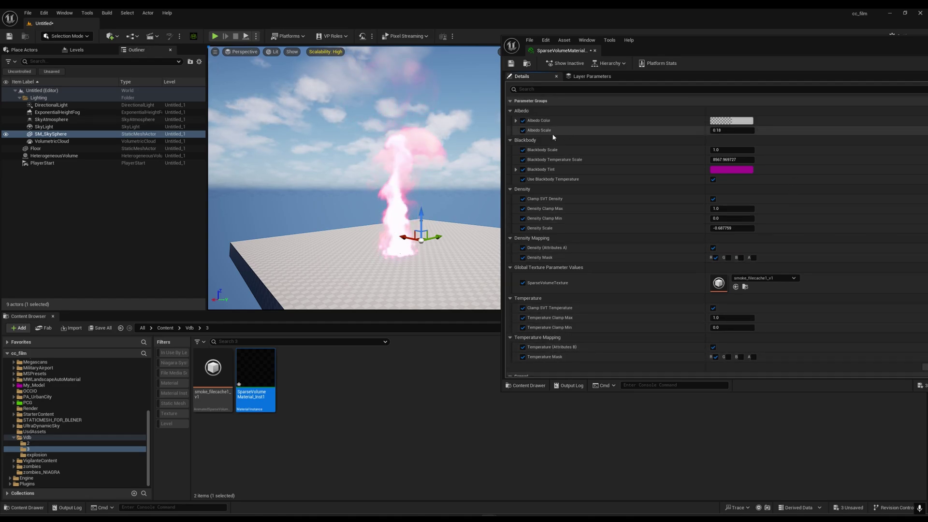
Try raising the material instance's Albedo Scale to about 19.52 and changing its Albedo Color to orange
drag(732, 130, 766, 130)
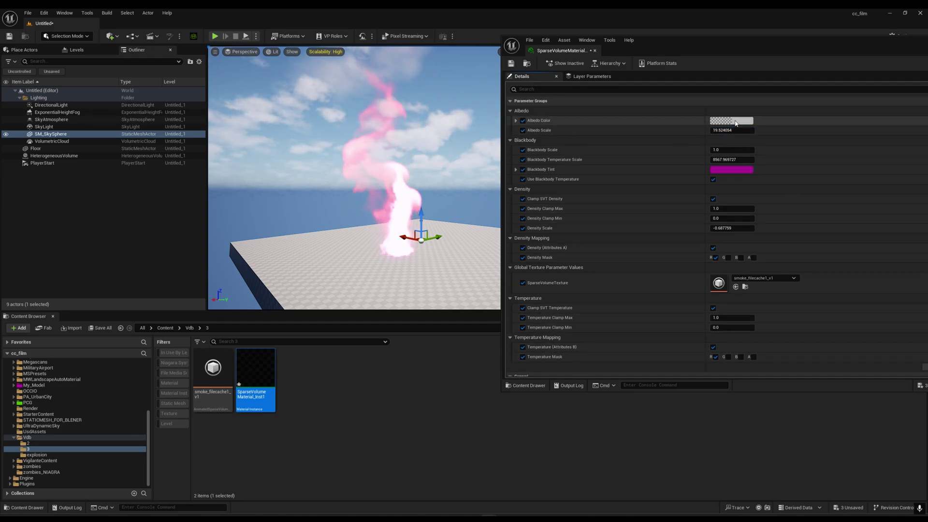
click(735, 120)
drag(793, 180, 821, 192)
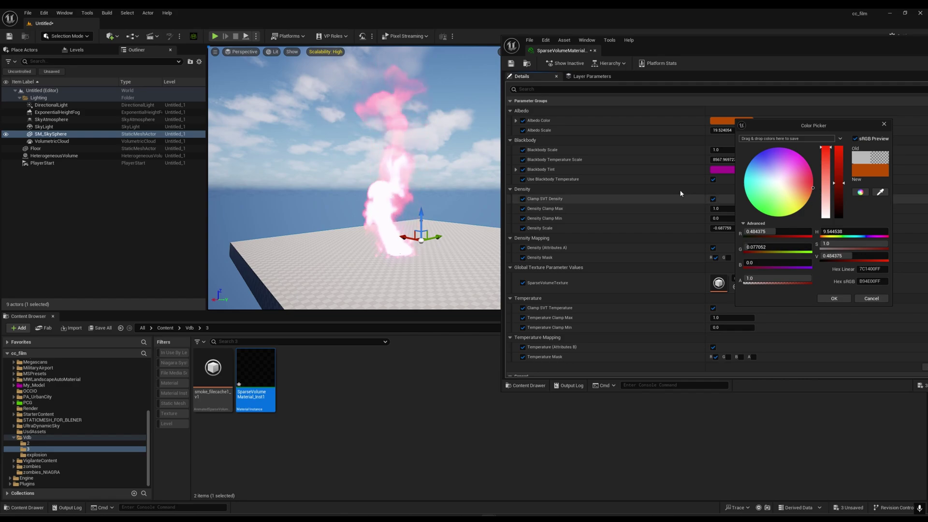
click(885, 123)
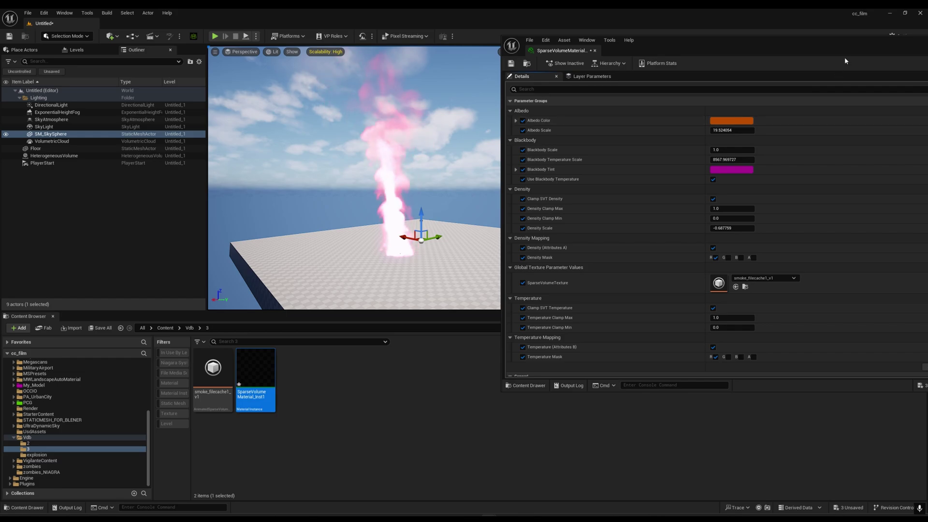
Reset the Albedo Color and Albedo Scale to their defaults and reposition the material instance window over the level editor
drag(874, 38, 731, 40)
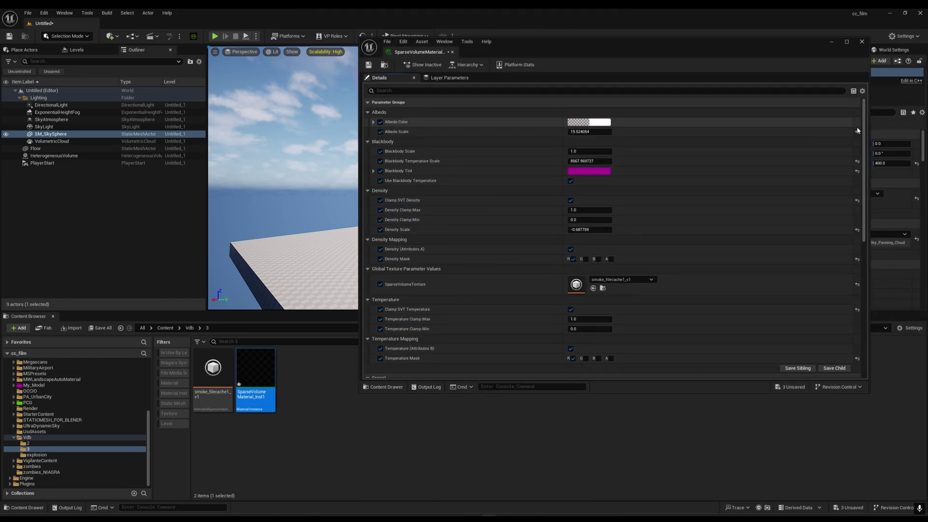
click(857, 132)
drag(787, 46, 886, 63)
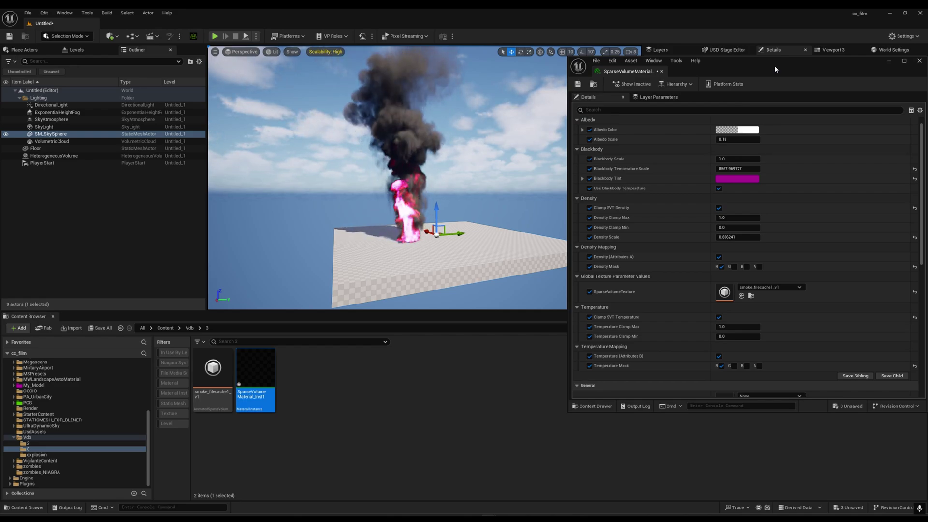
drag(774, 65, 715, 96)
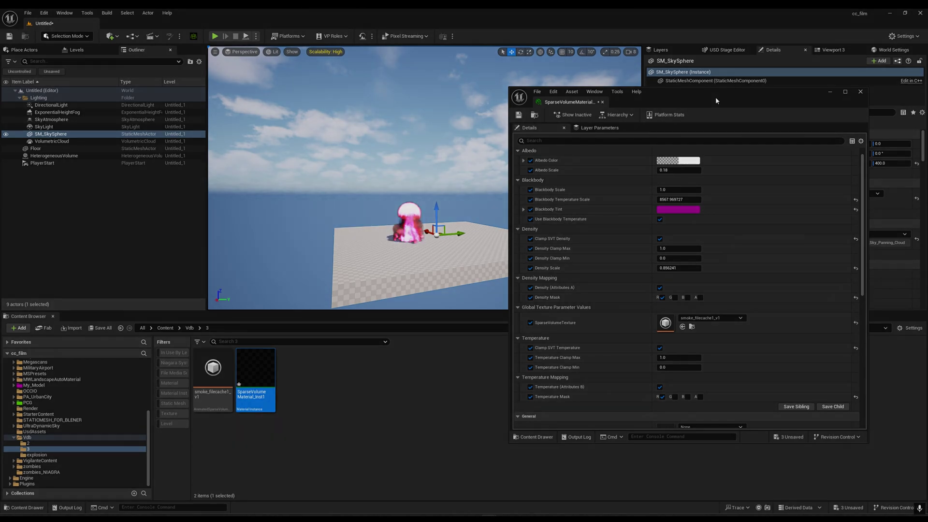